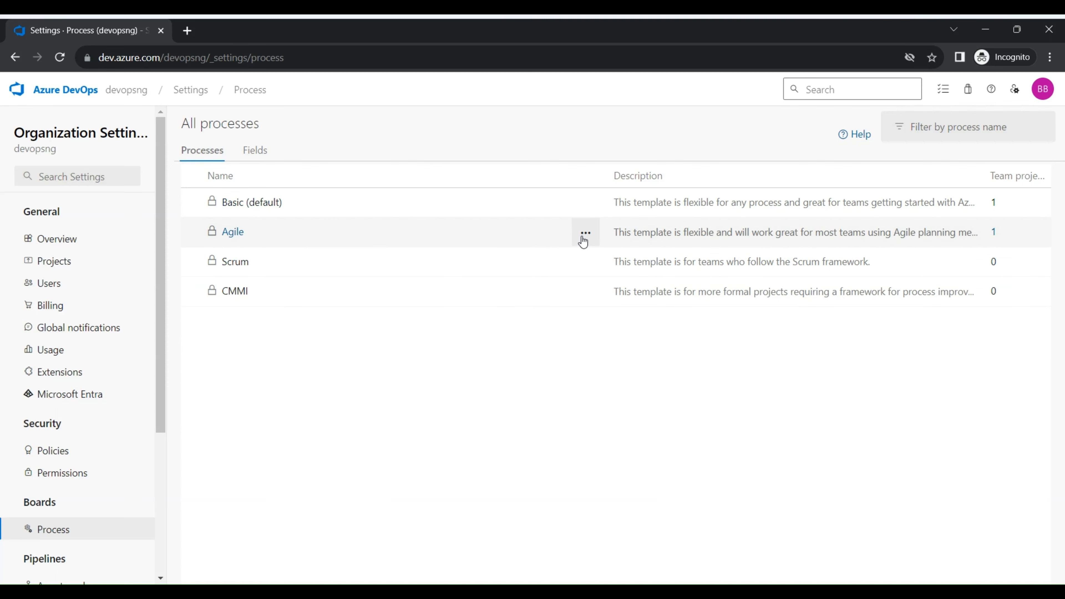
# Examine the Feature work item type's layout in the Agile system process, then return to the list of all processes
pyautogui.click(232, 234)
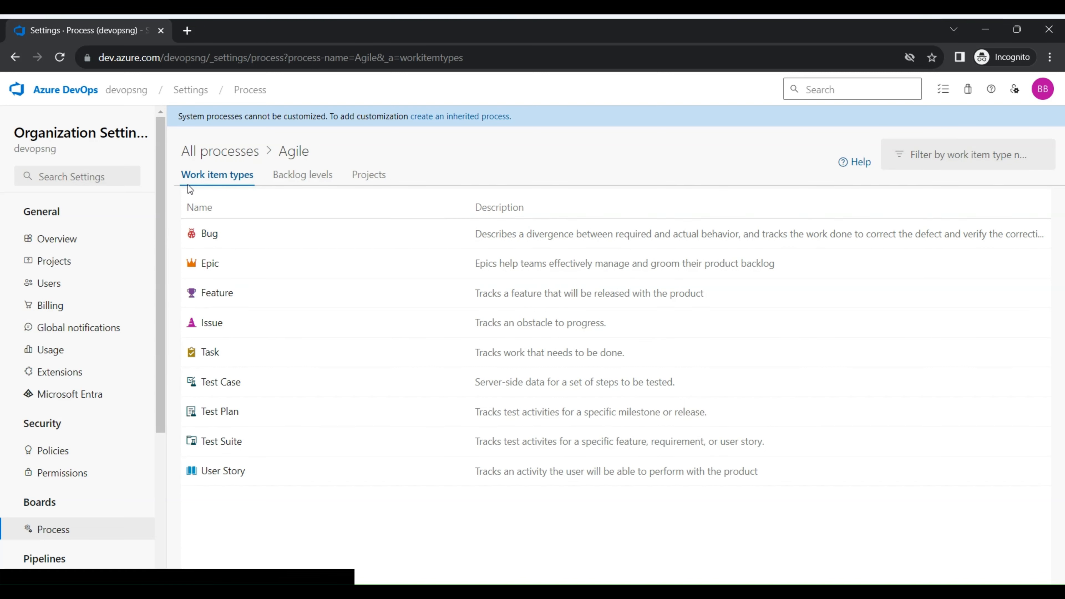
pyautogui.click(217, 296)
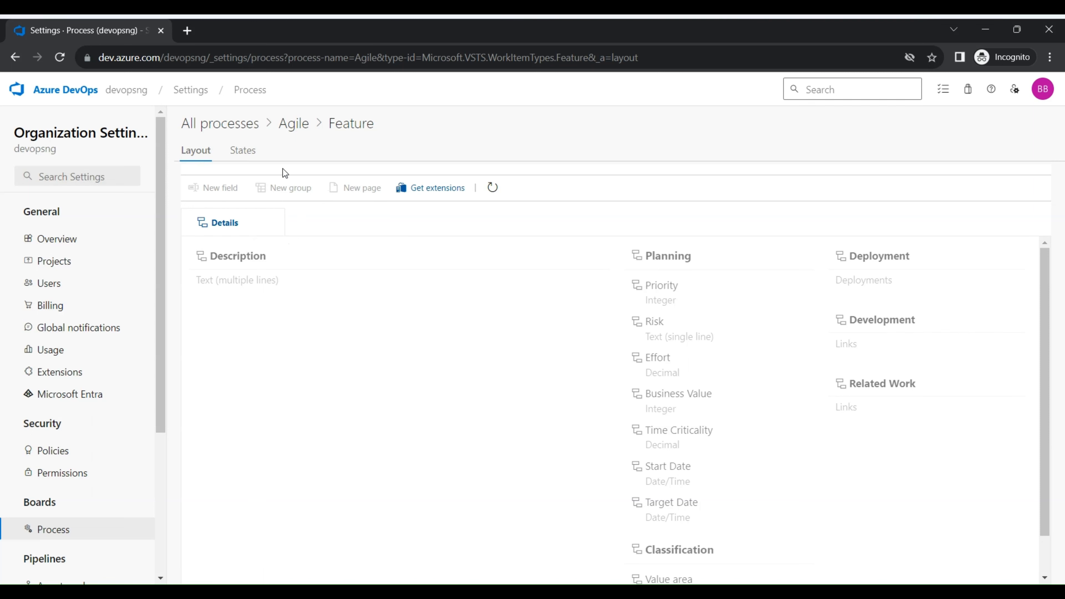
pyautogui.click(246, 132)
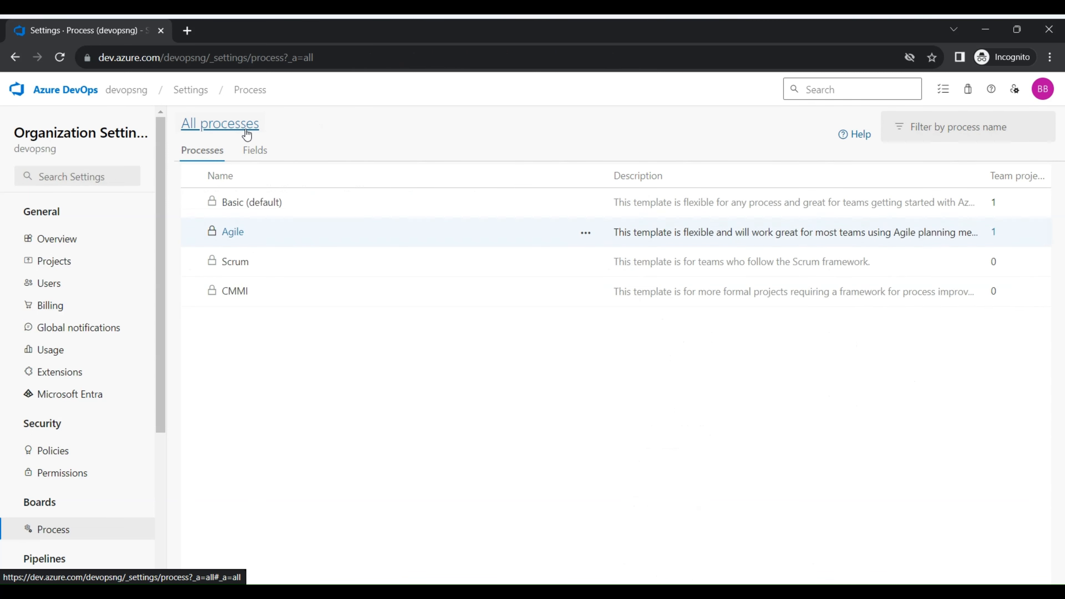
# Create an inherited process from Agile named AgileV2 with the description "this is a customized version"
pyautogui.click(587, 238)
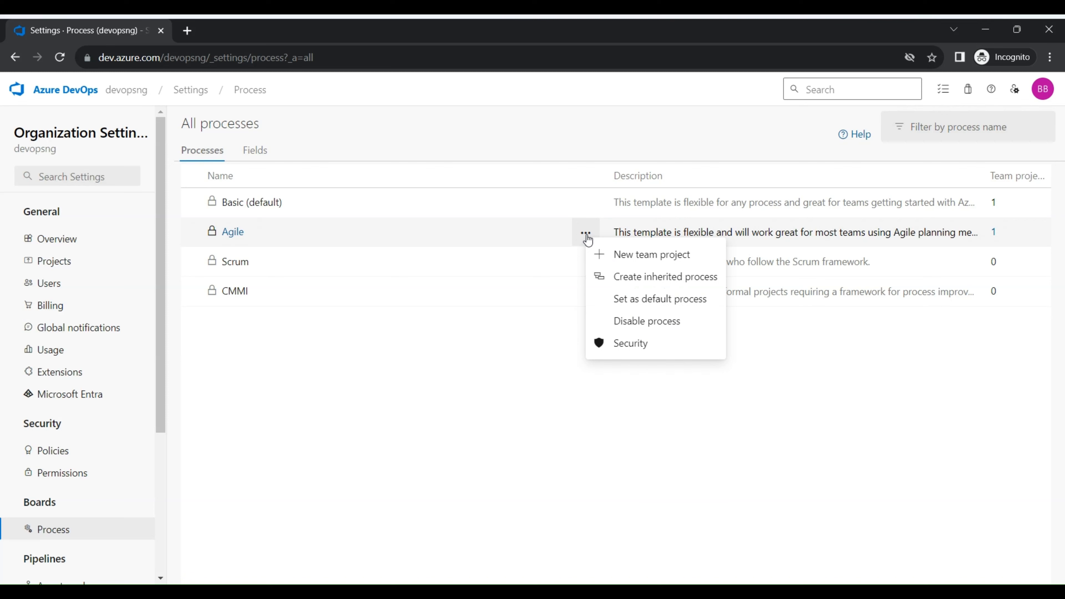
pyautogui.click(632, 276)
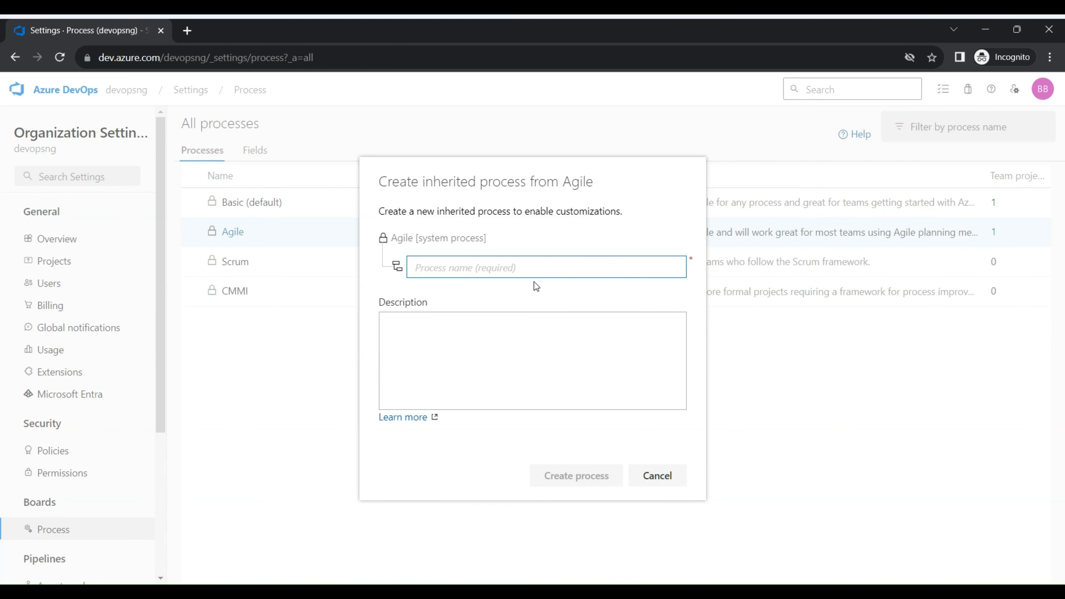
pyautogui.write('AgileV2')
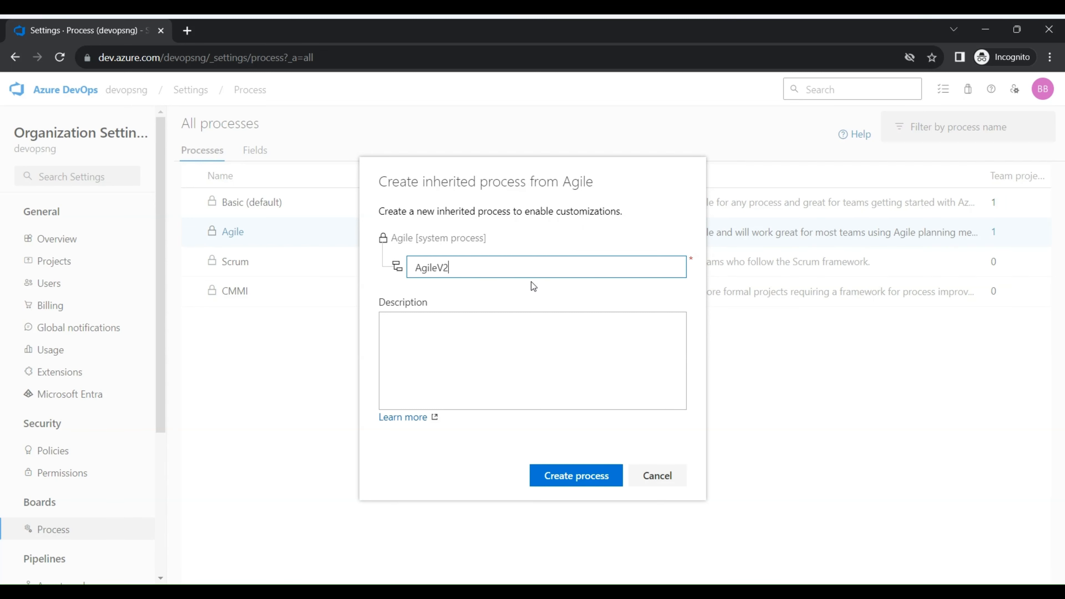
pyautogui.click(510, 340)
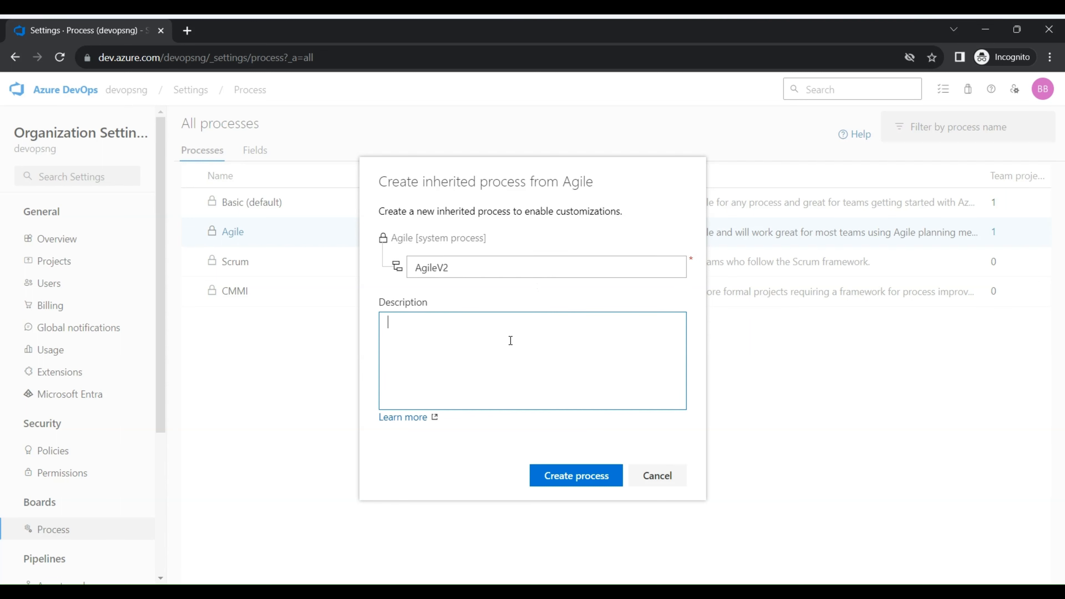
pyautogui.write('this is a ci')
pyautogui.press('BackSpace')
pyautogui.write('ustomized version')
pyautogui.click(584, 483)
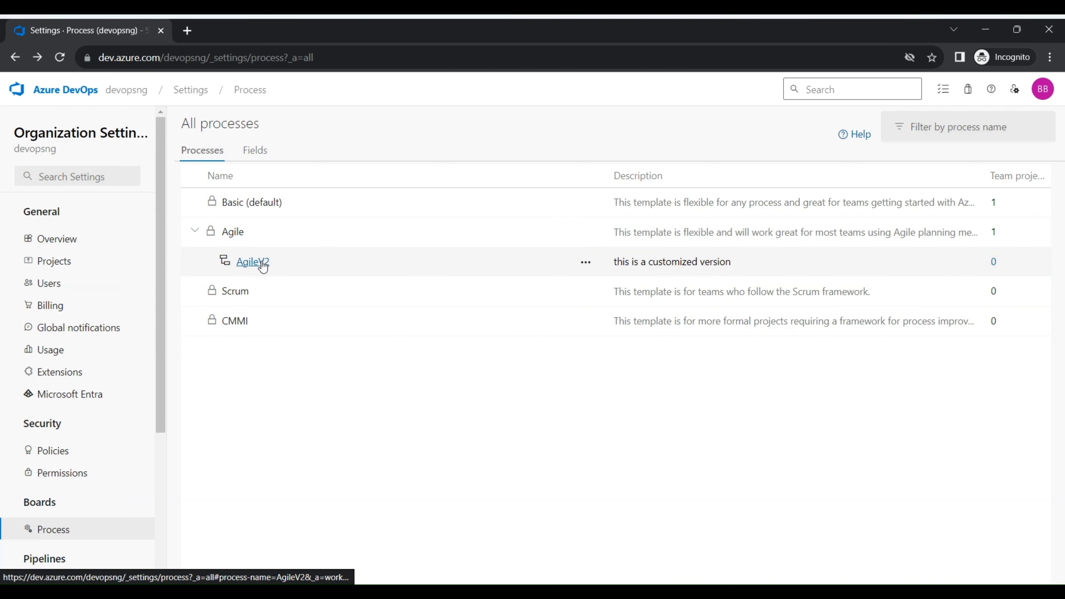
# Examine the Feature layout in AgileV2 and the actions offered for its Effort field, then return to AgileV2's work item types
pyautogui.click(262, 263)
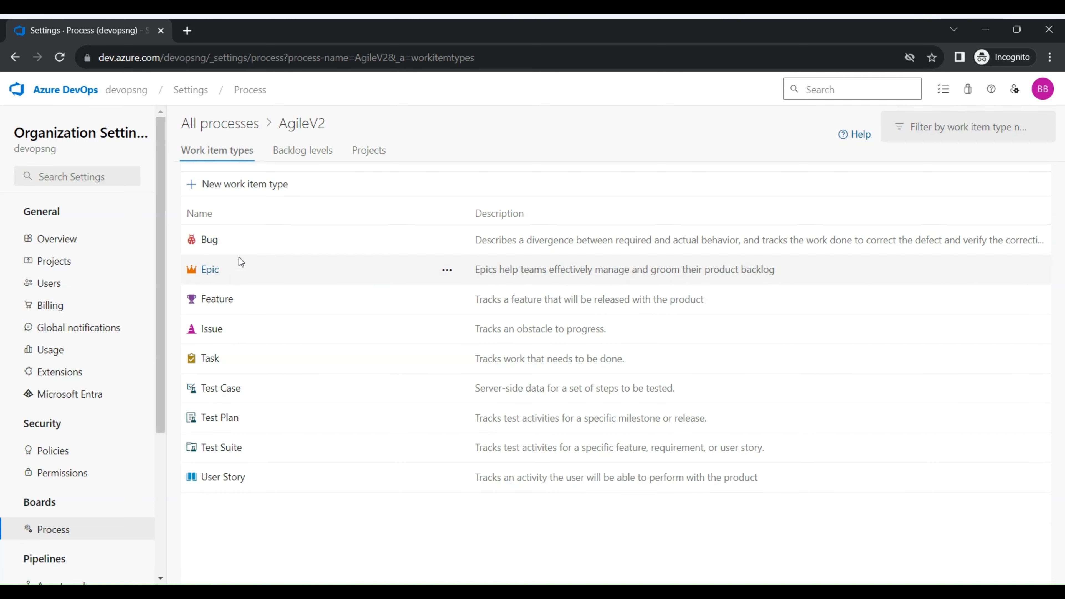
pyautogui.click(225, 300)
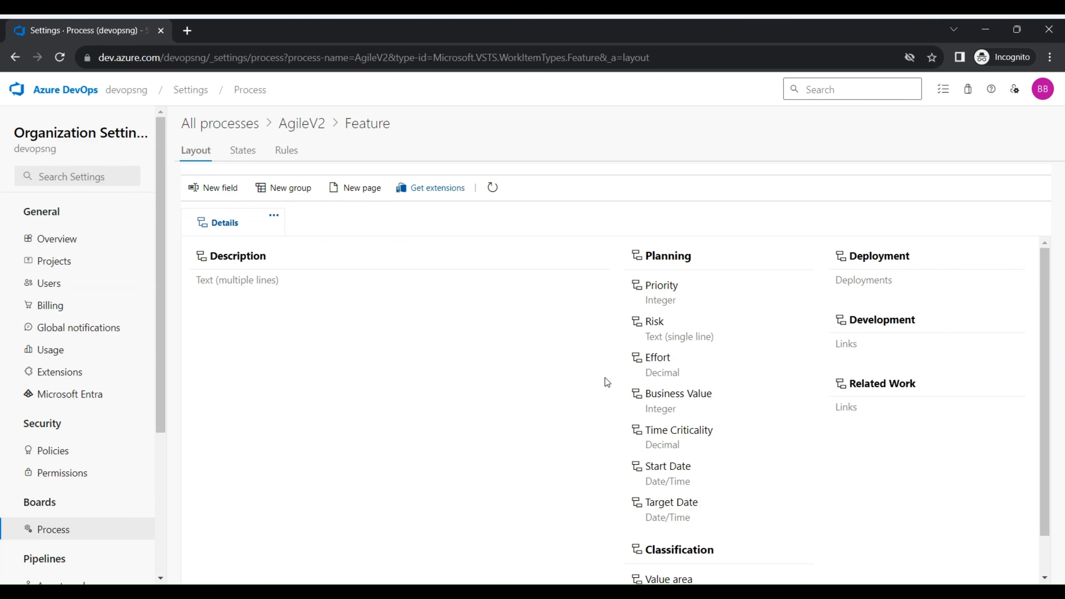
pyautogui.click(800, 361)
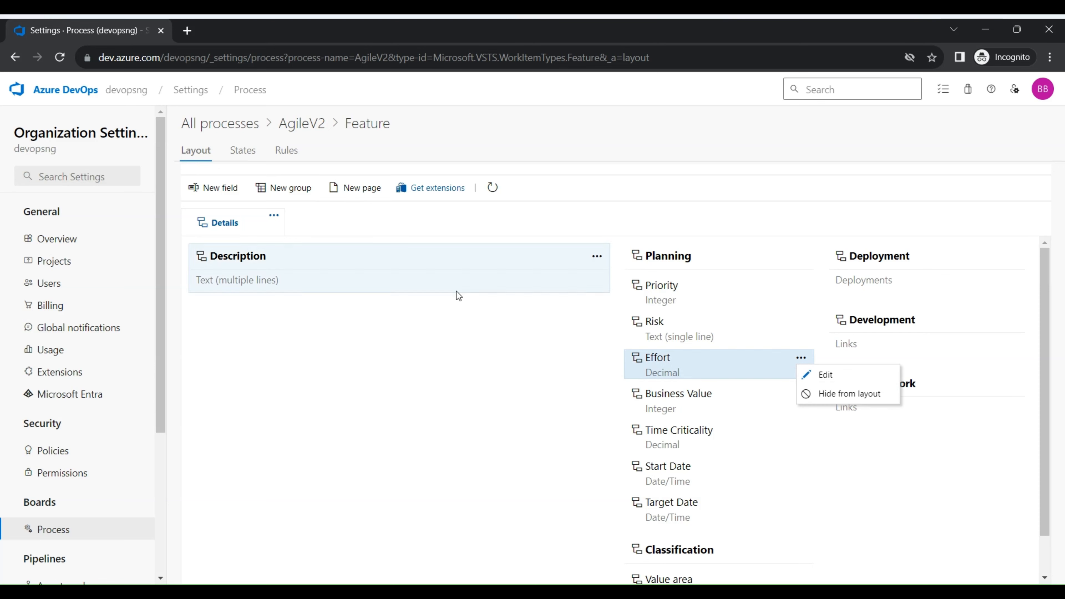
pyautogui.click(301, 127)
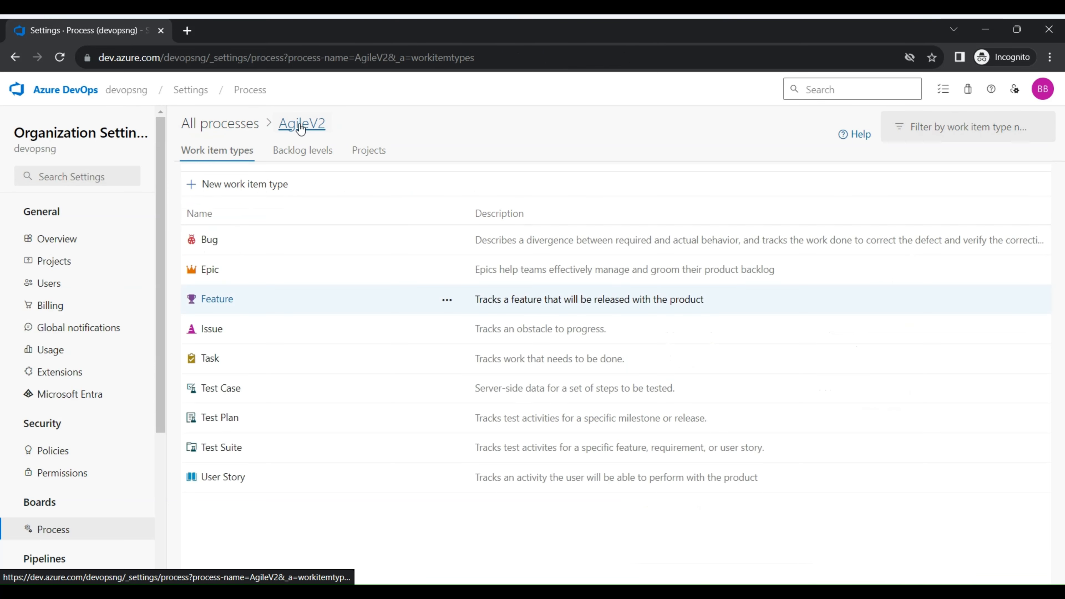
# Start a new work item type in AgileV2 named Change Request and set its icon color to green
pyautogui.click(221, 194)
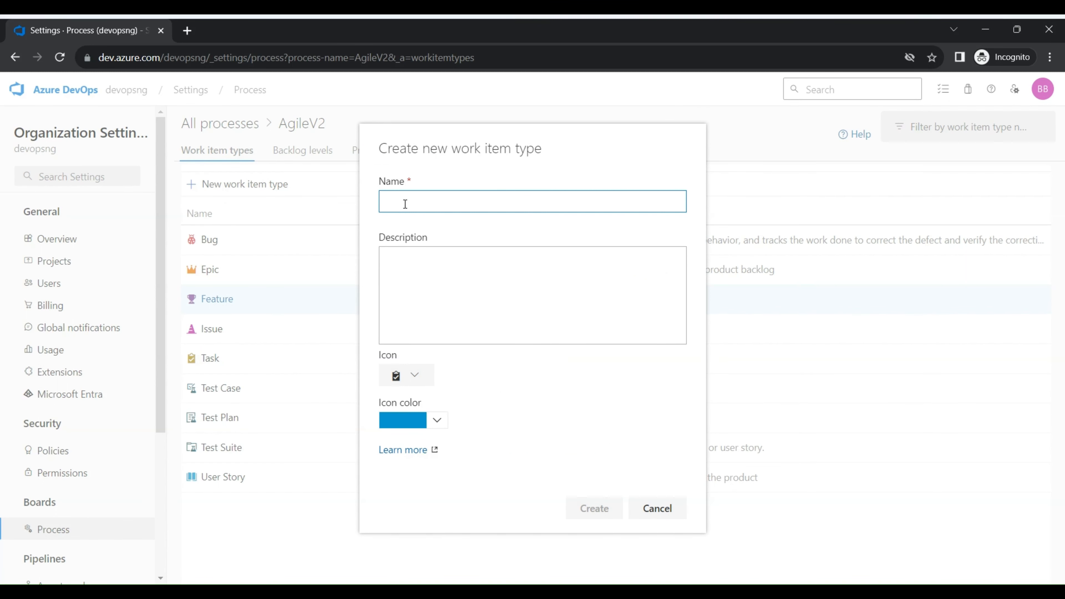
pyautogui.write('Change Request')
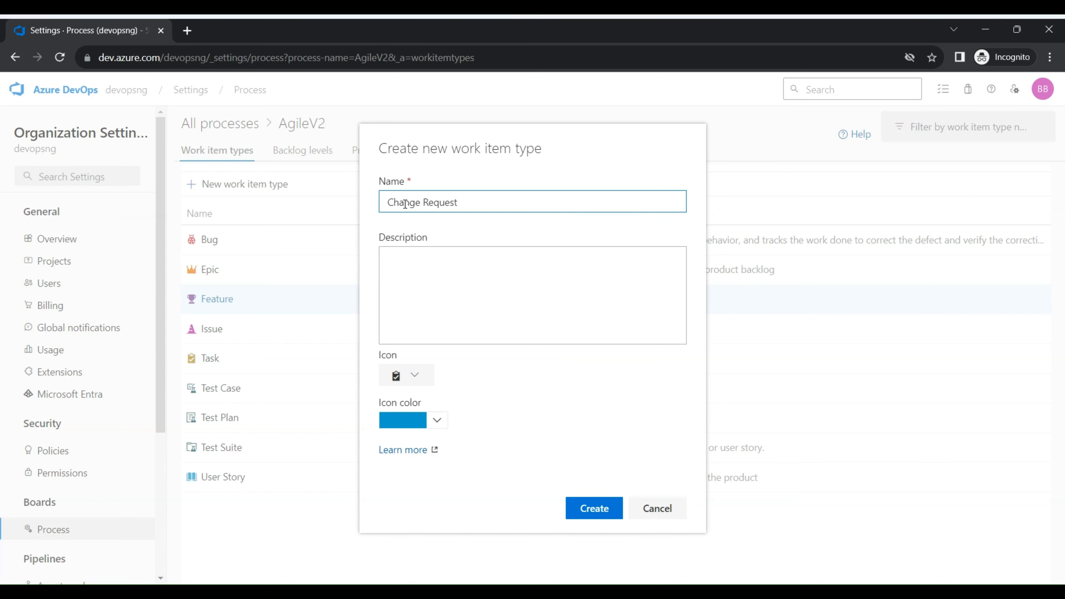
pyautogui.click(407, 430)
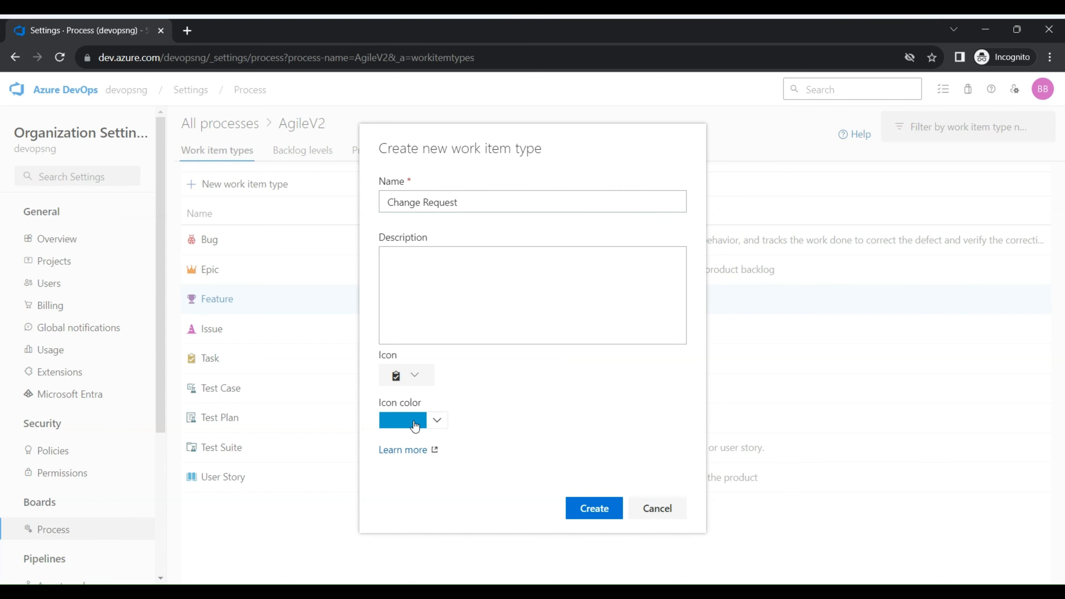
pyautogui.click(438, 420)
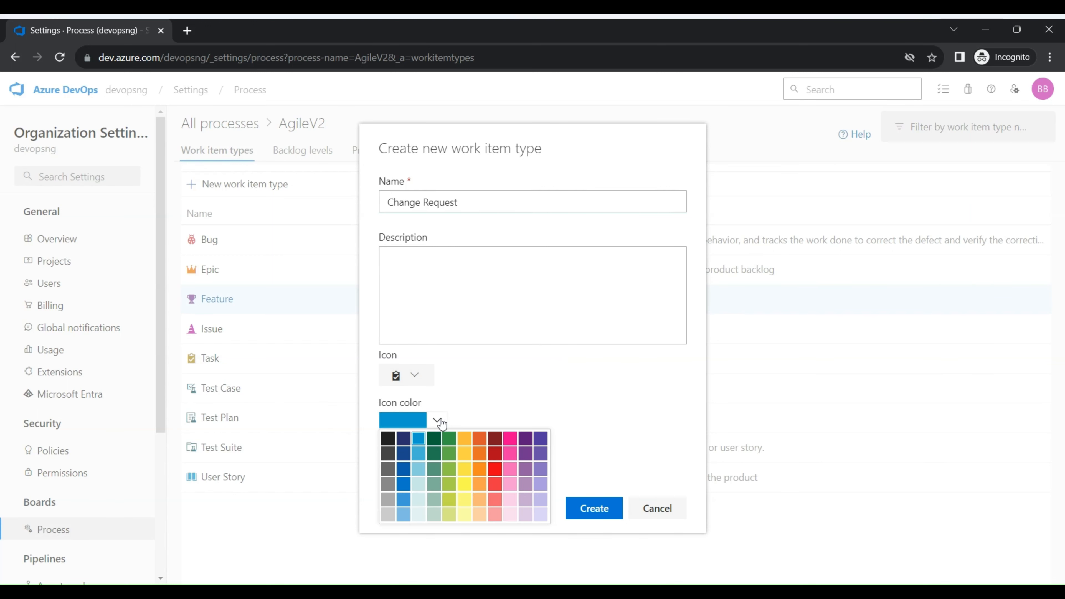
pyautogui.click(484, 444)
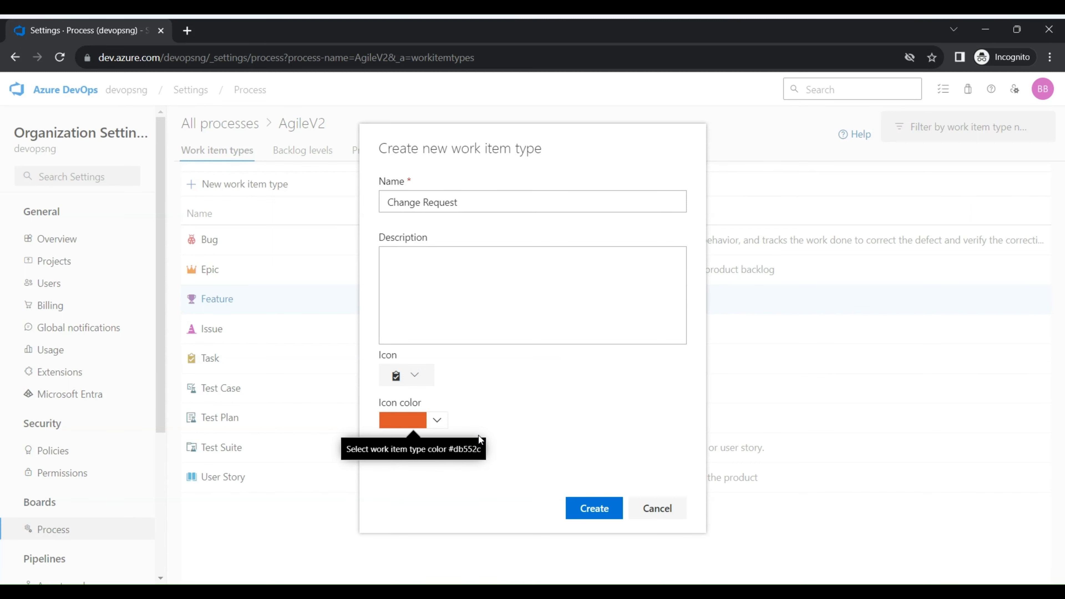
pyautogui.click(430, 425)
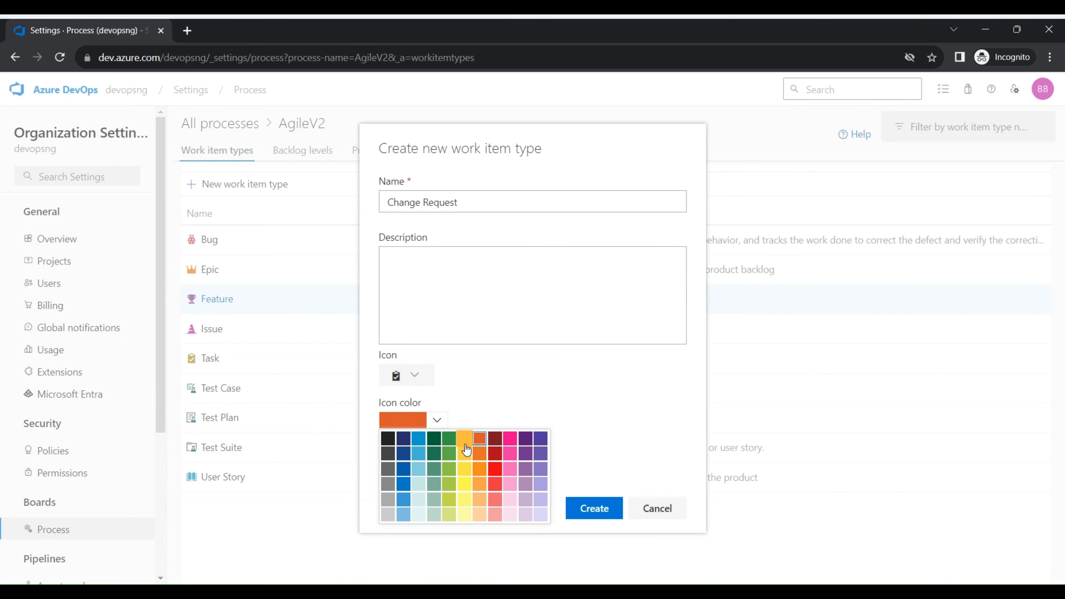
pyautogui.click(455, 442)
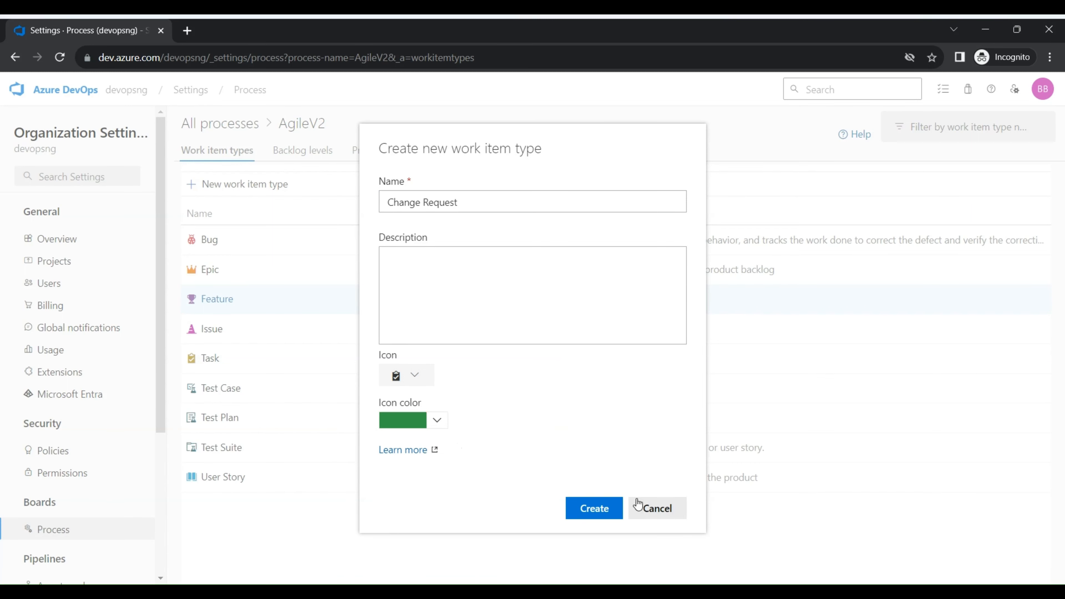
# Choose the airplane icon for Change Request and create the work item type without a description
pyautogui.click(416, 387)
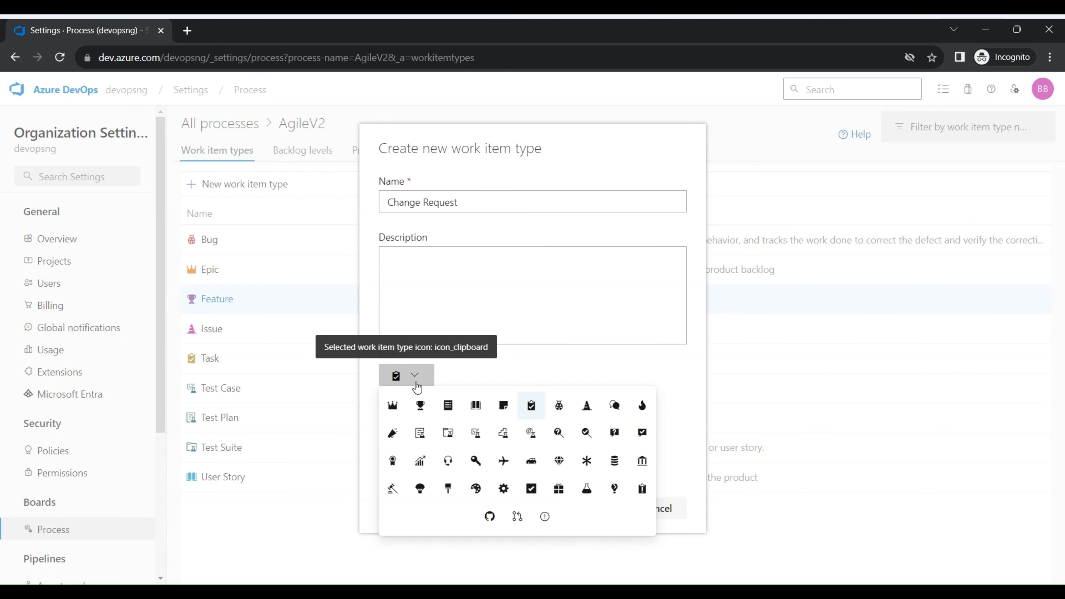
pyautogui.click(420, 405)
pyautogui.click(417, 379)
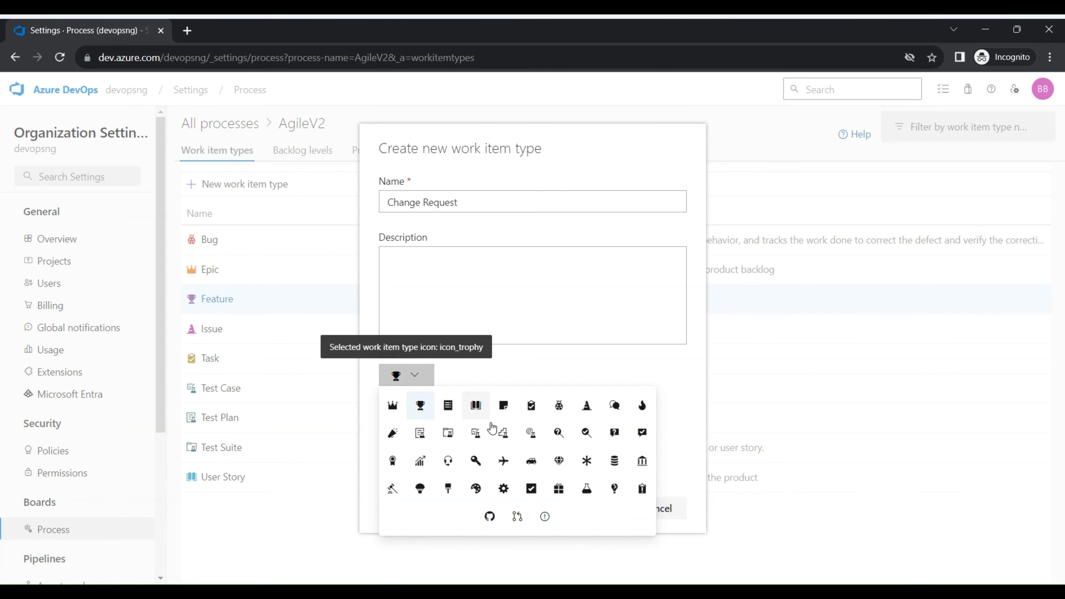
pyautogui.click(503, 460)
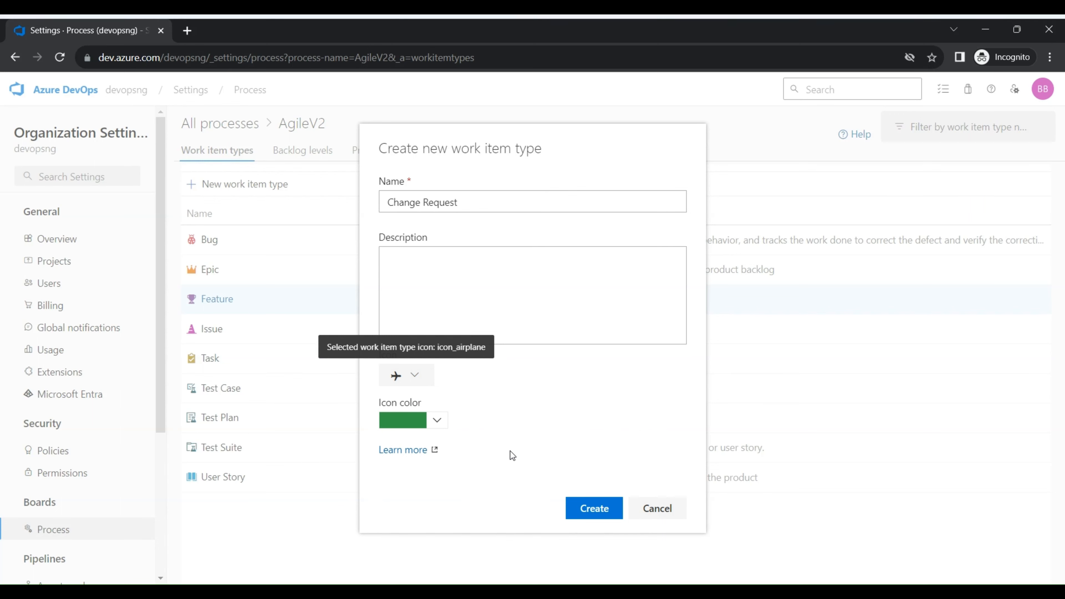
pyautogui.click(521, 311)
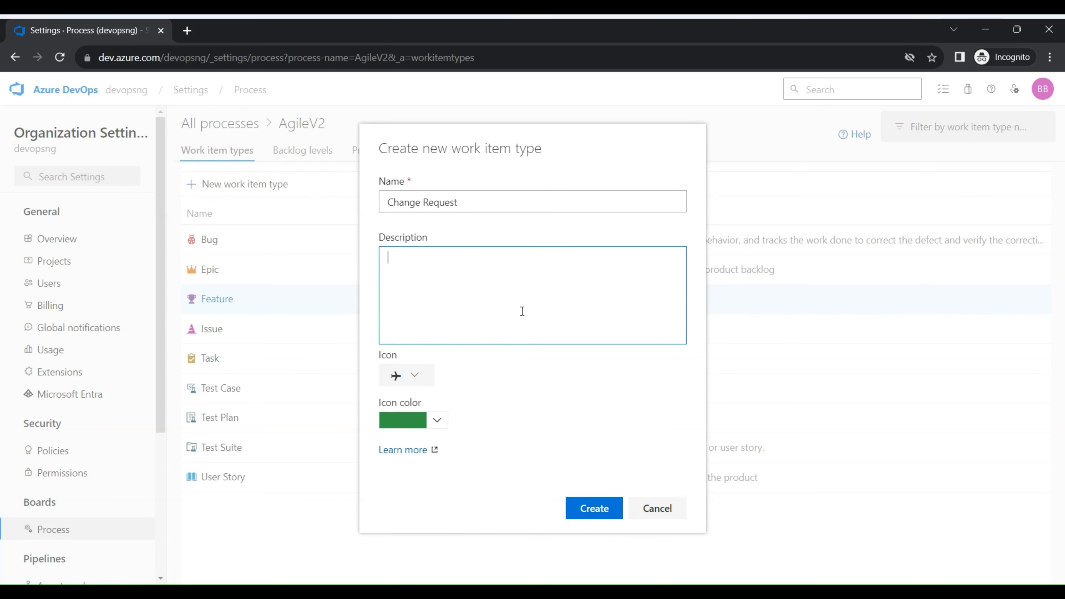
pyautogui.click(604, 507)
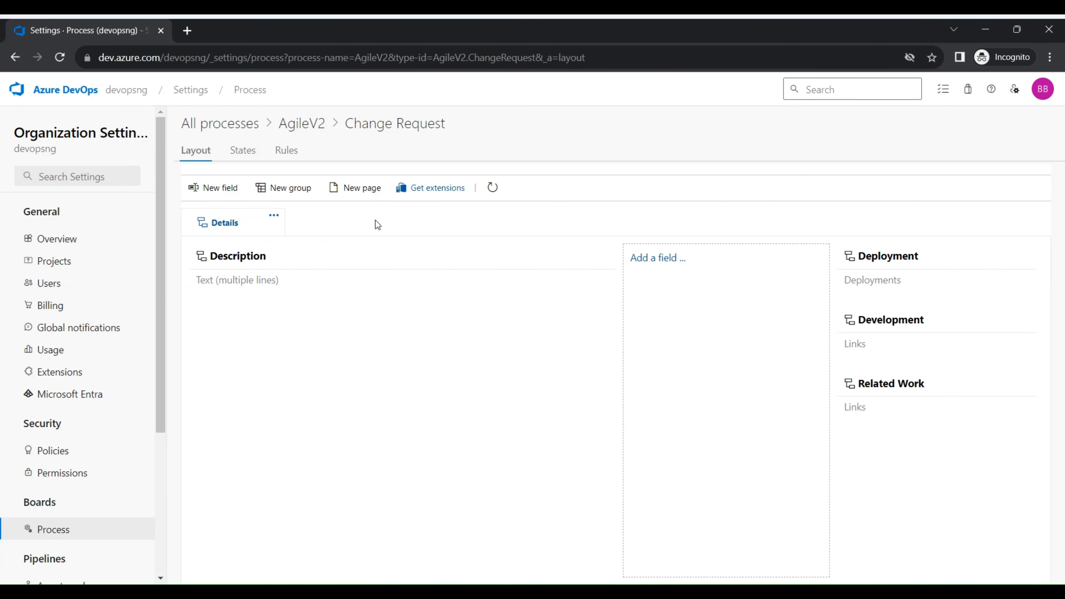
# Add a new page named Test to the Change Request layout and open it
pyautogui.click(344, 197)
pyautogui.click(349, 194)
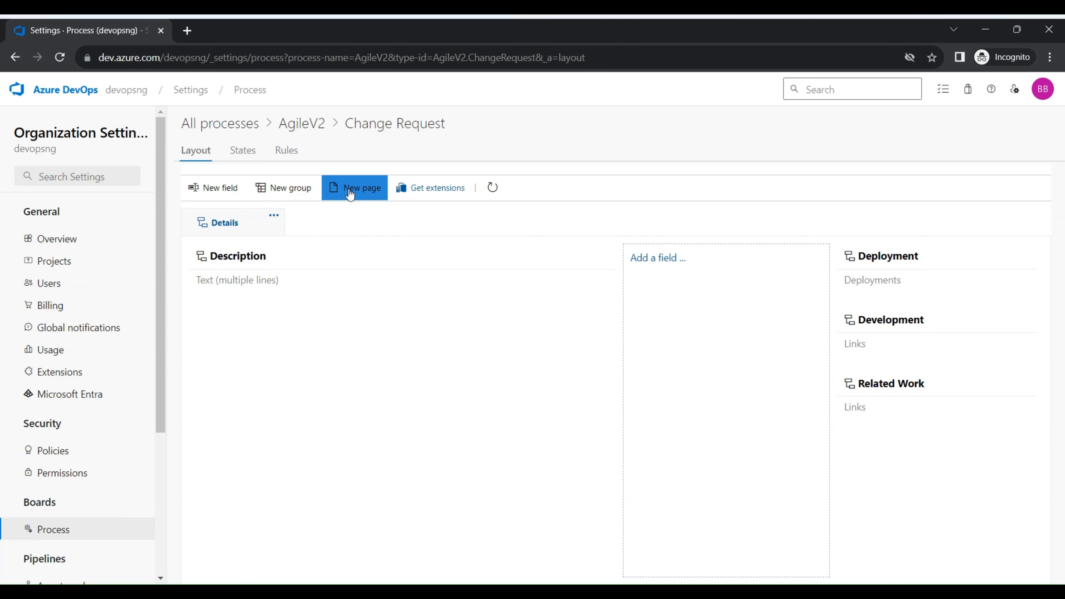
pyautogui.write('Test')
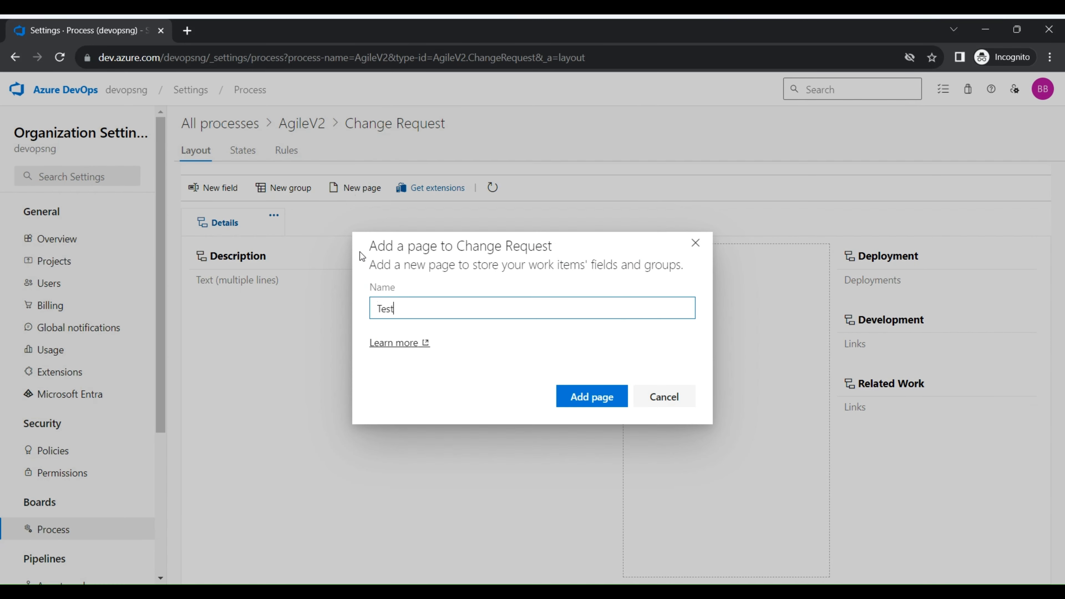
pyautogui.click(602, 394)
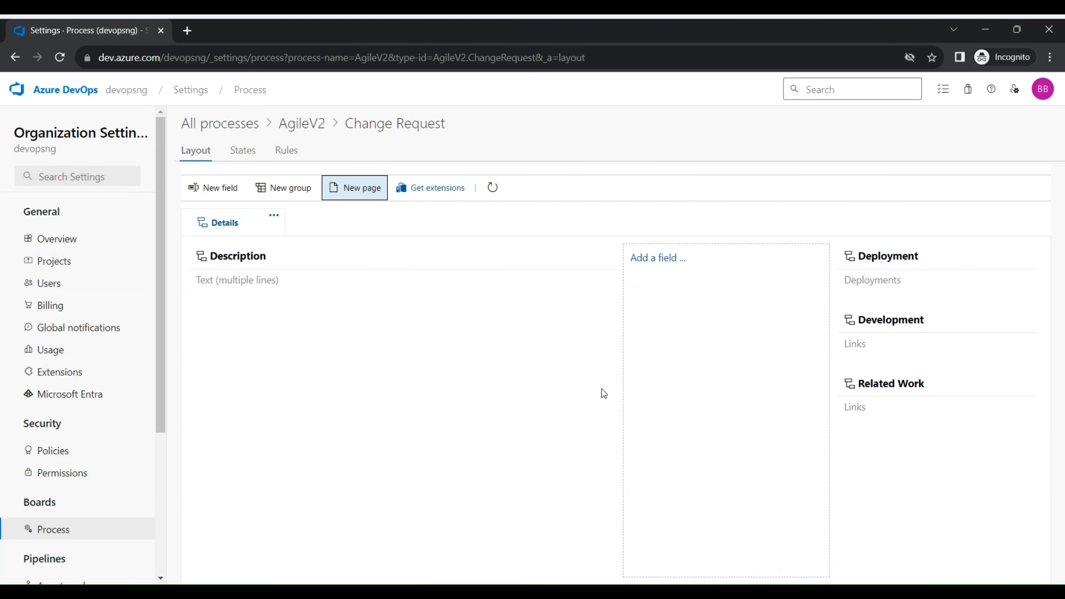
pyautogui.click(257, 238)
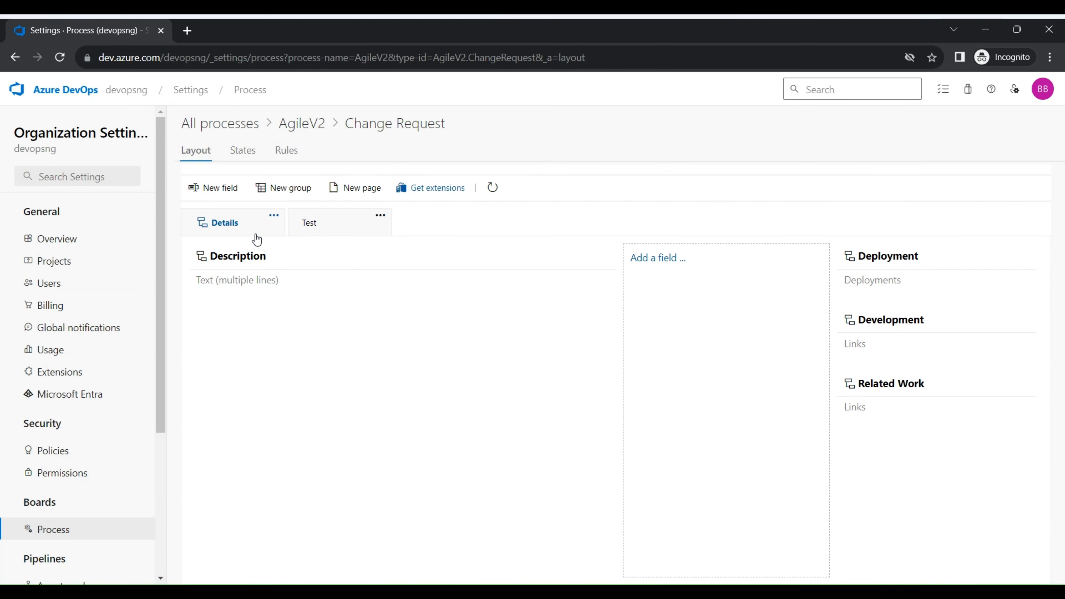
pyautogui.click(324, 232)
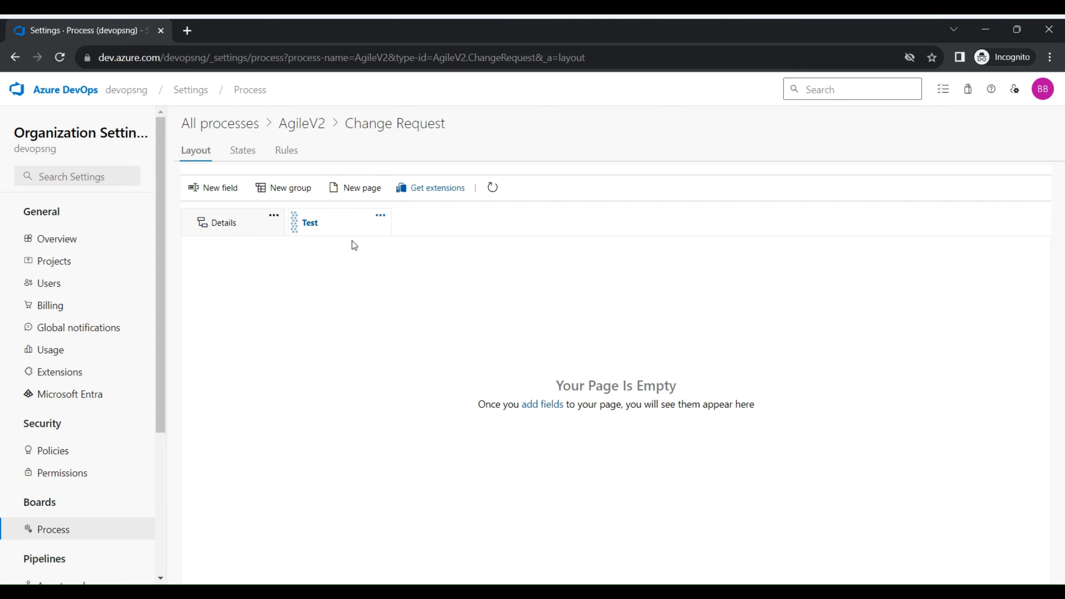
# Add a group named Discussion to the first column of the Test page
pyautogui.click(283, 187)
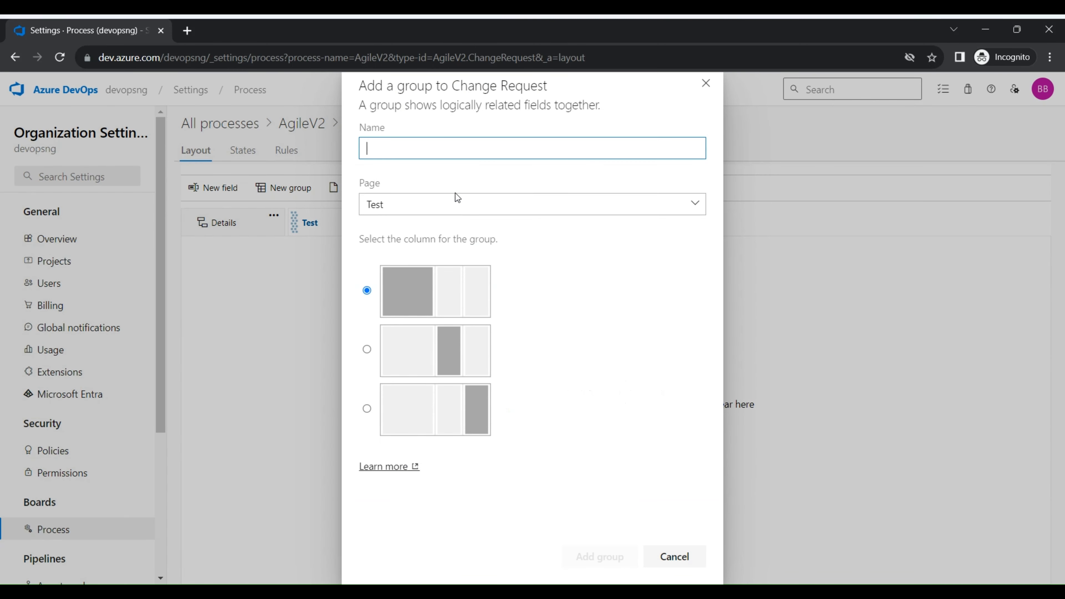
pyautogui.click(452, 204)
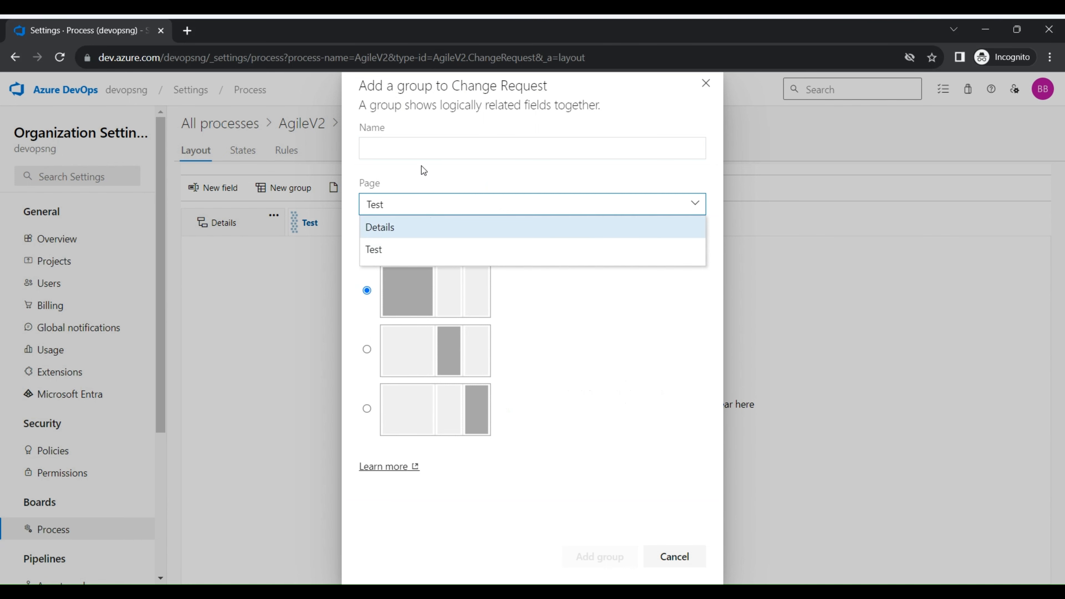
pyautogui.click(414, 151)
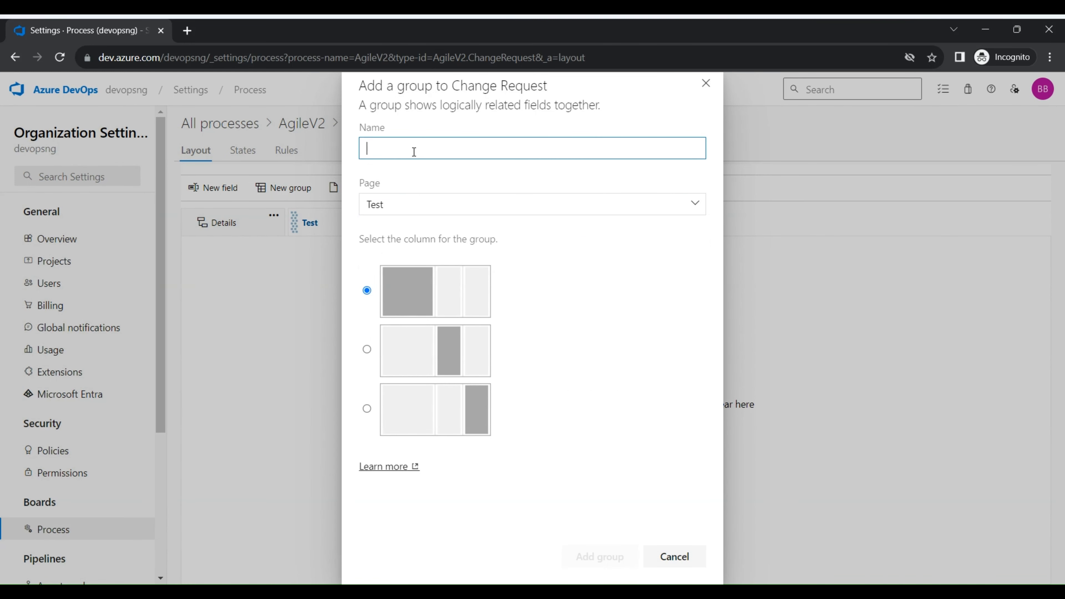
pyautogui.write('Discvuss')
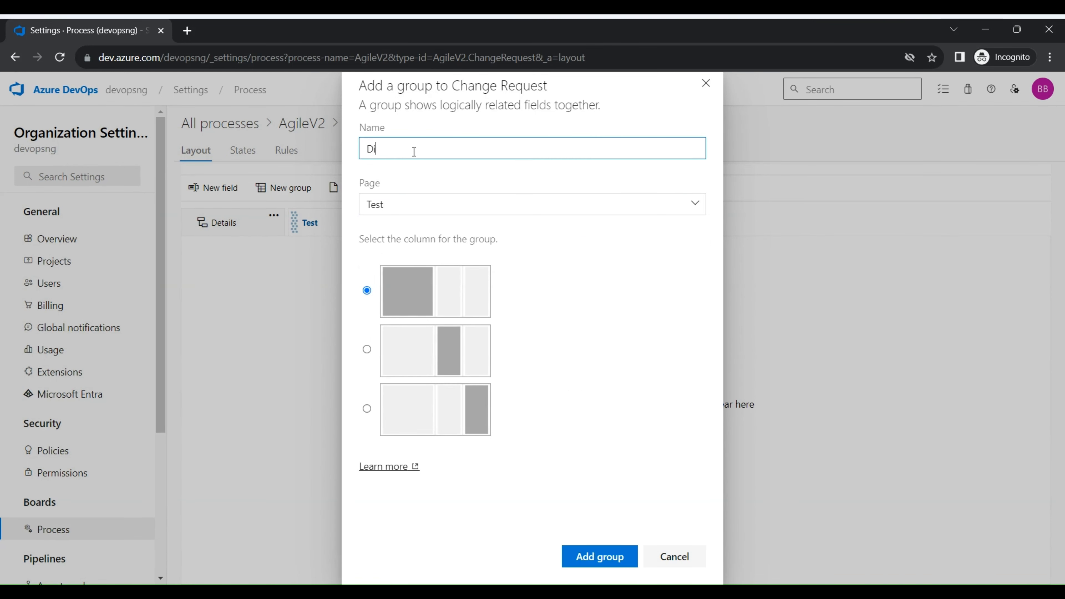
pyautogui.press('BackSpace')
pyautogui.press('BackSpace')
pyautogui.press('BackSpace')
pyautogui.press('BackSpace')
pyautogui.write('ussion')
pyautogui.click(600, 556)
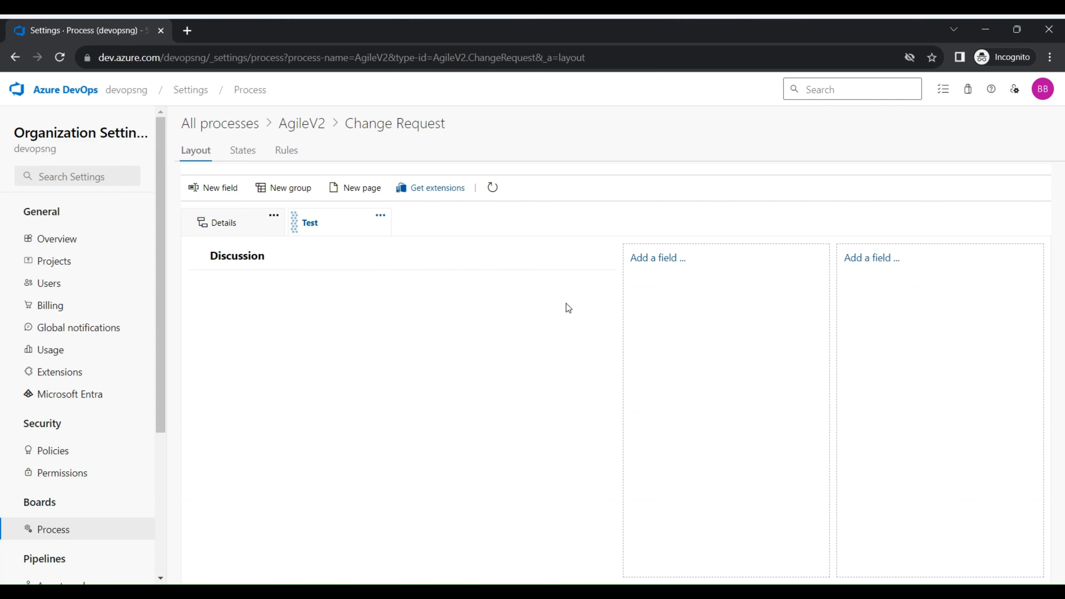
# Create a Text (multiple lines) field named Test discussion in the second column and move it below the Discussion group in the first column
pyautogui.click(657, 257)
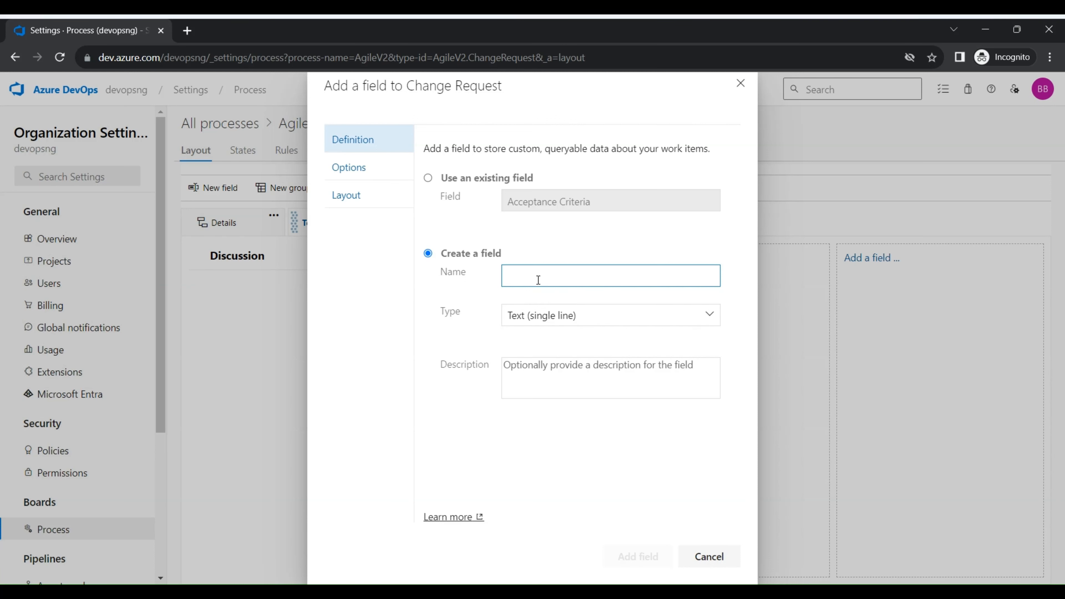
pyautogui.write('Tes')
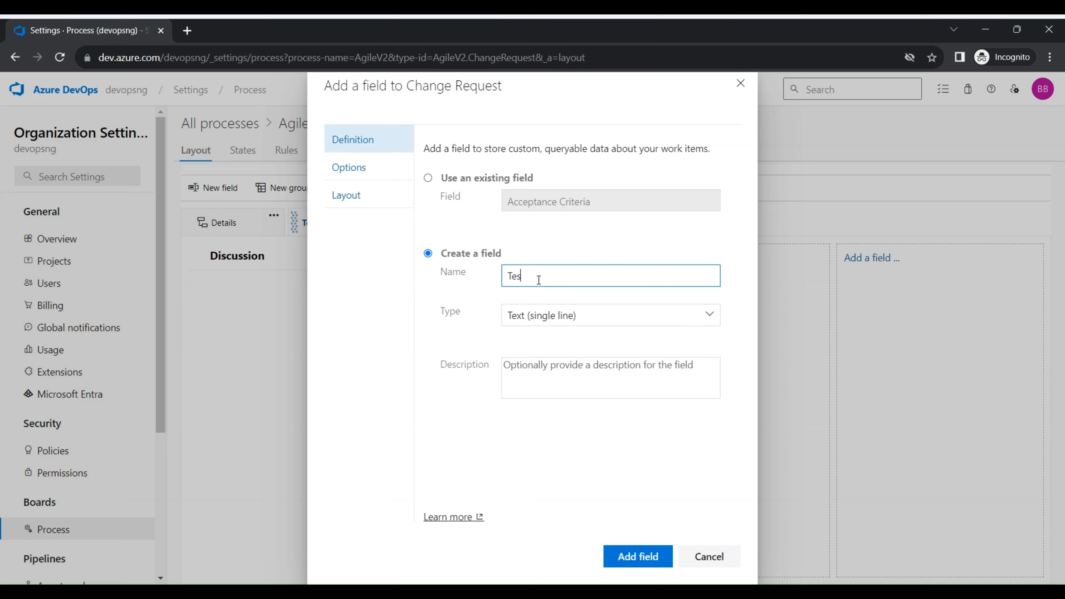
pyautogui.write('t discussion')
pyautogui.click(577, 315)
pyautogui.click(709, 315)
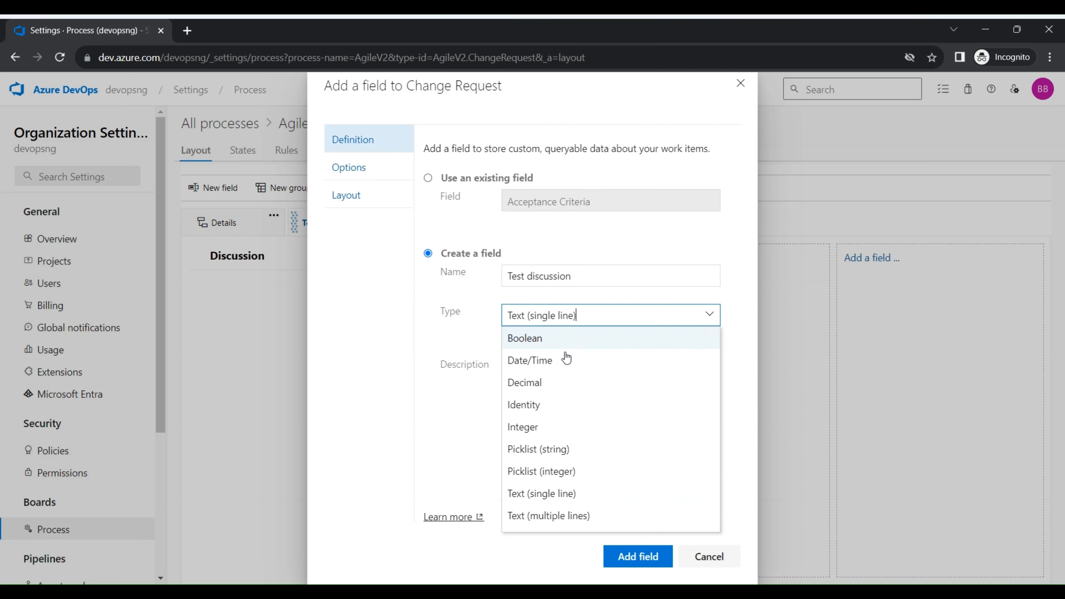
pyautogui.click(597, 517)
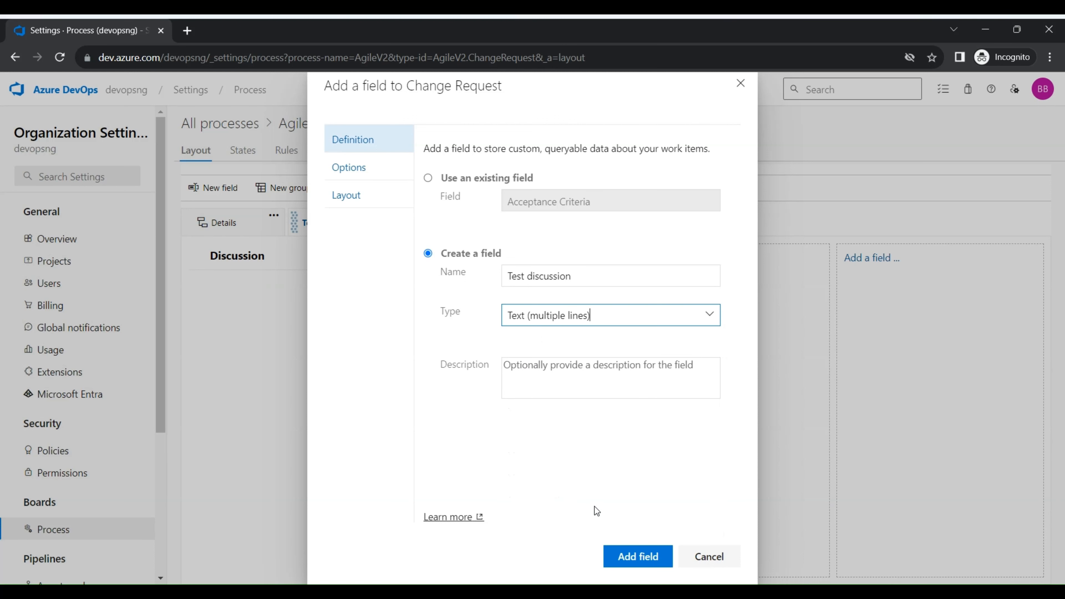
pyautogui.click(638, 556)
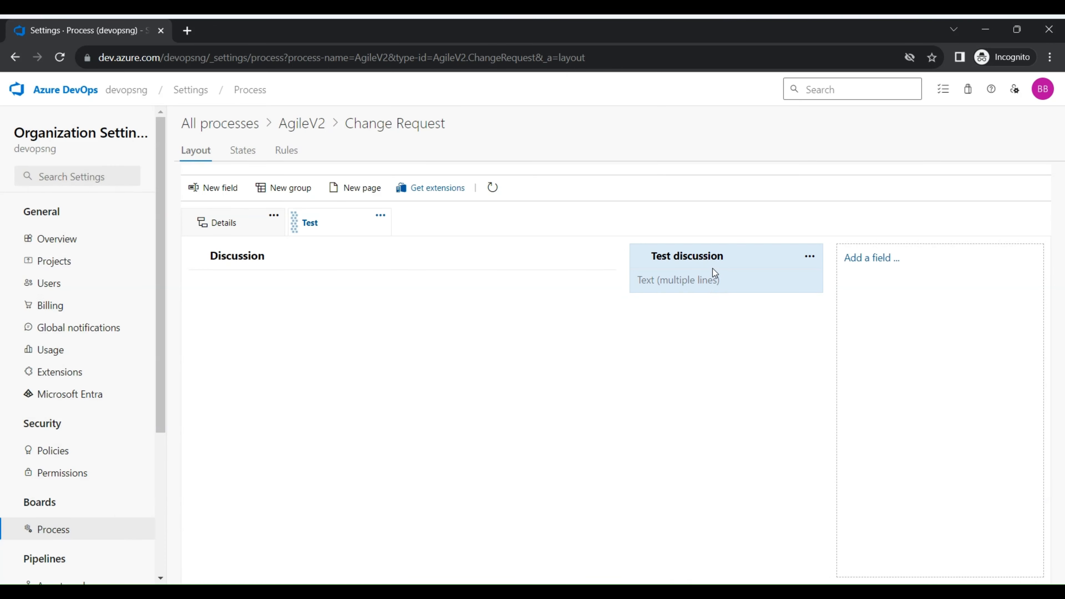
pyautogui.moveTo(714, 256); pyautogui.dragTo(311, 309)
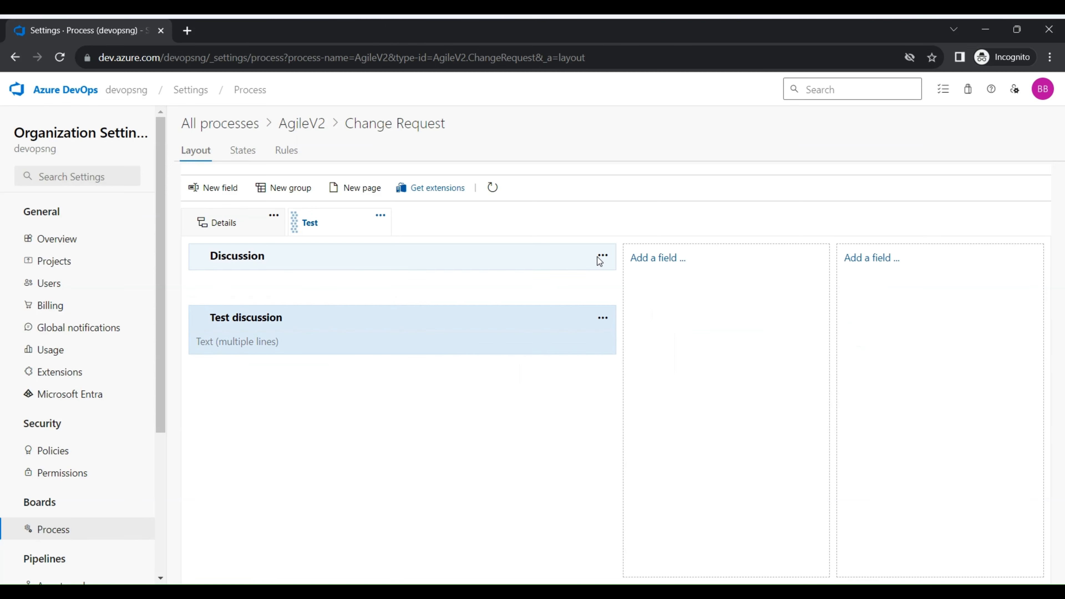
# Add the existing Acceptance Criteria field to the Test page, starting from the Discussion group
pyautogui.click(603, 257)
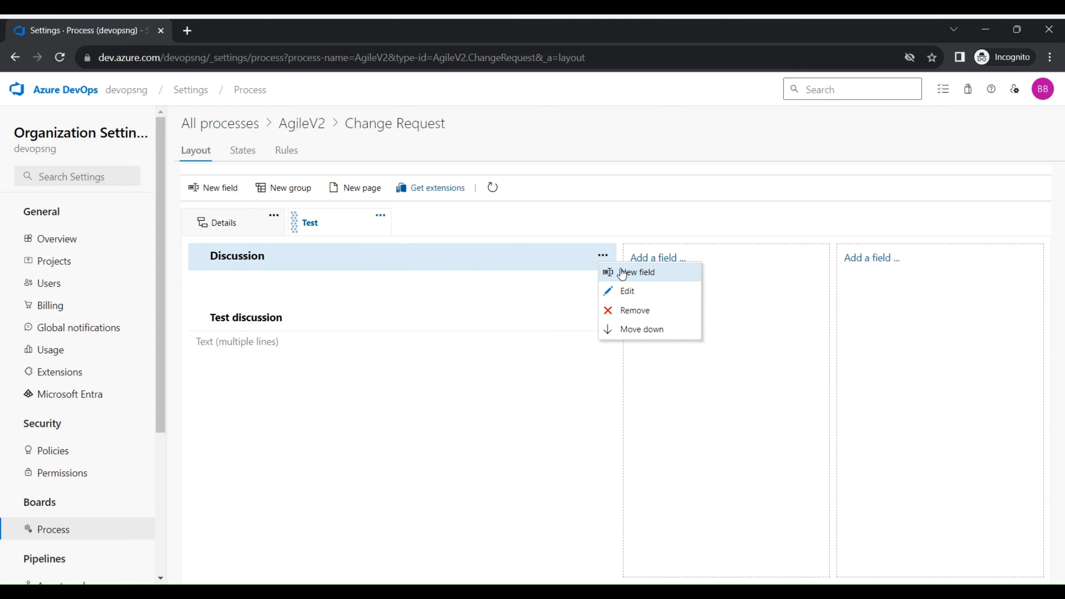
pyautogui.click(612, 272)
pyautogui.click(449, 177)
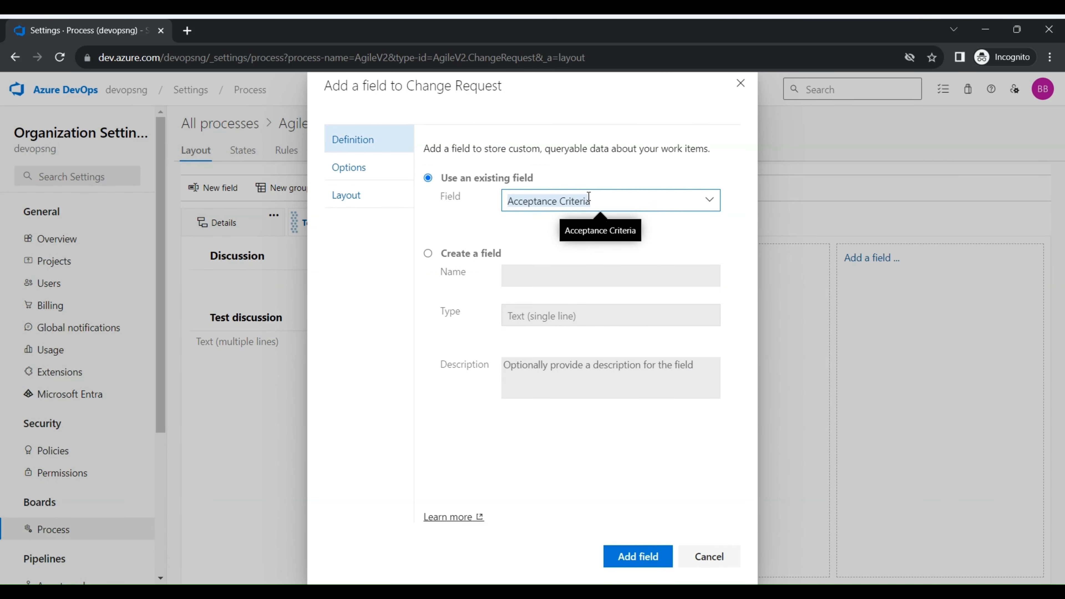
pyautogui.click(627, 563)
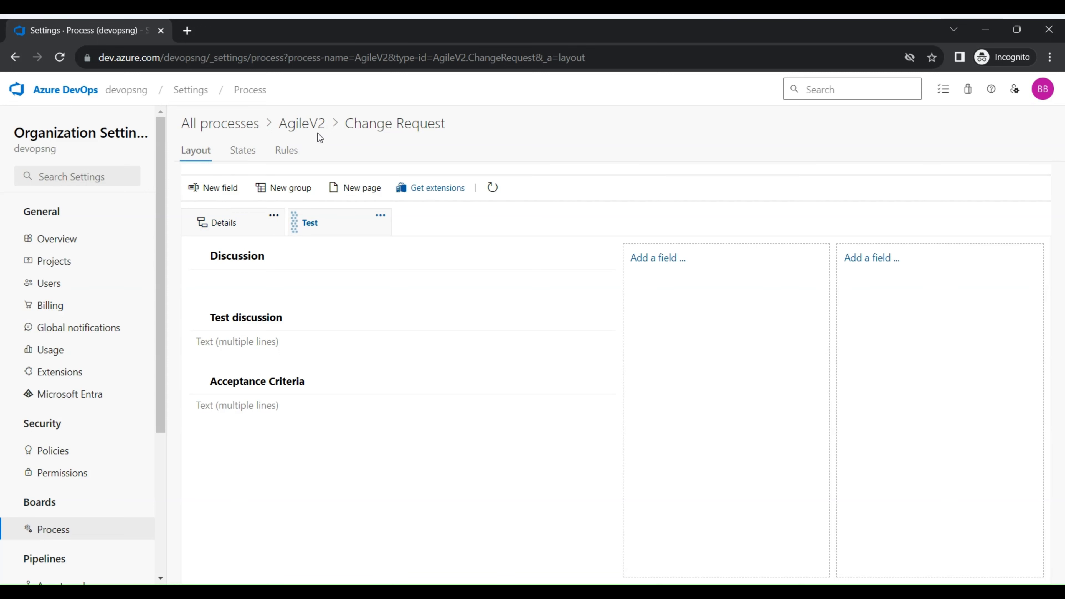
# Open the Feature work item type of AgileV2 and add the existing Acceptance Criteria field to its layout
pyautogui.click(297, 127)
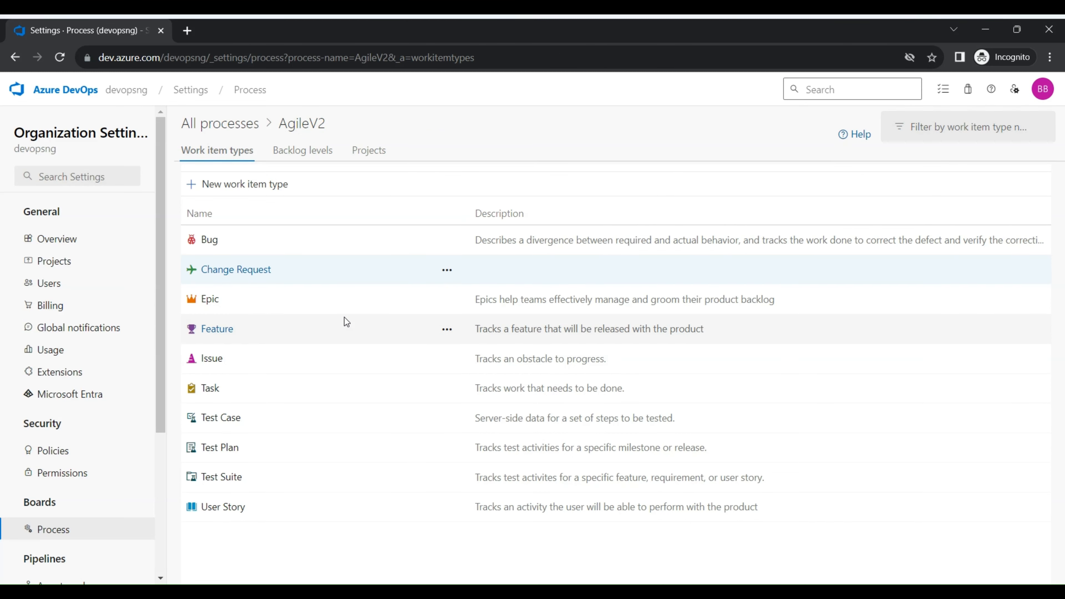
pyautogui.click(228, 330)
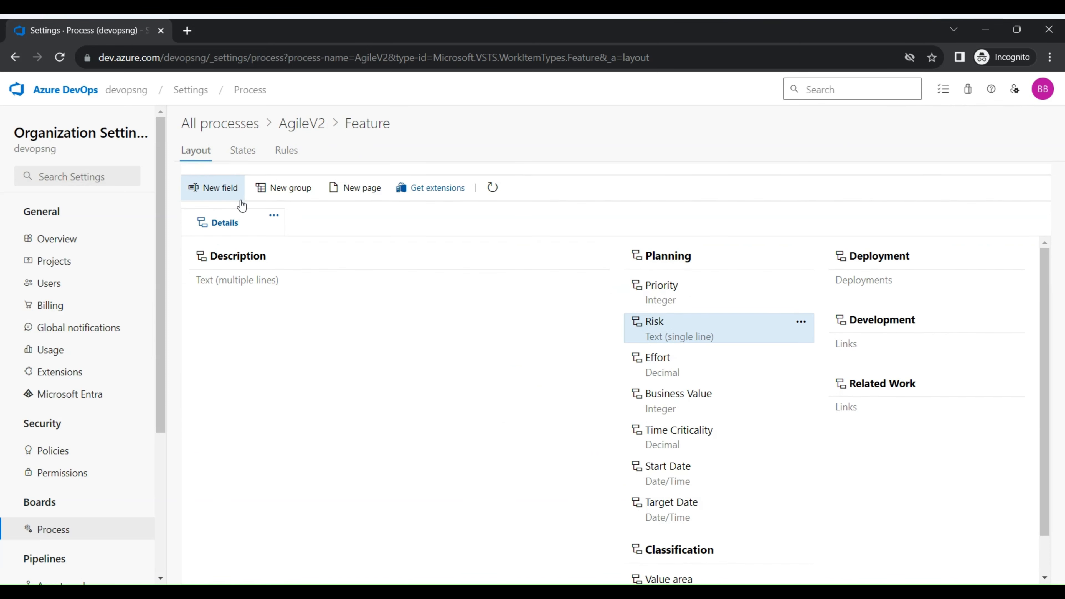
pyautogui.click(221, 188)
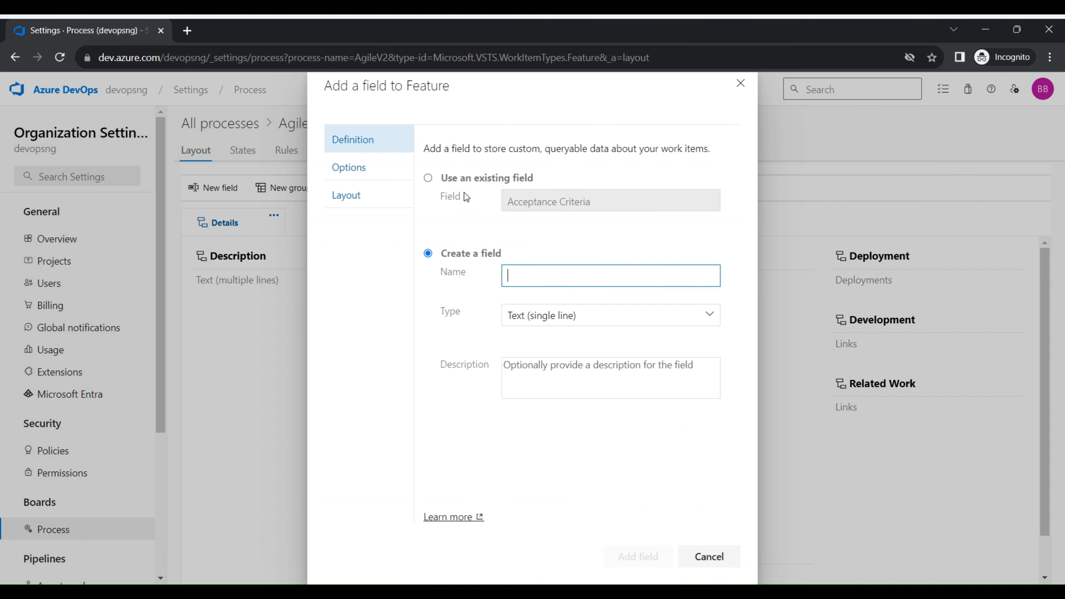
pyautogui.click(452, 178)
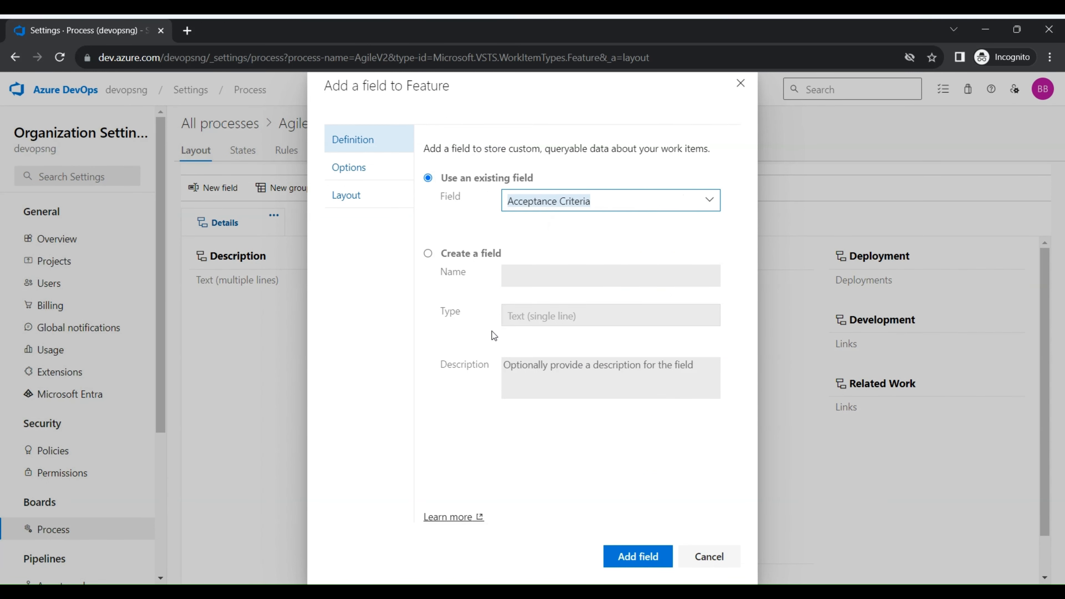
pyautogui.click(648, 556)
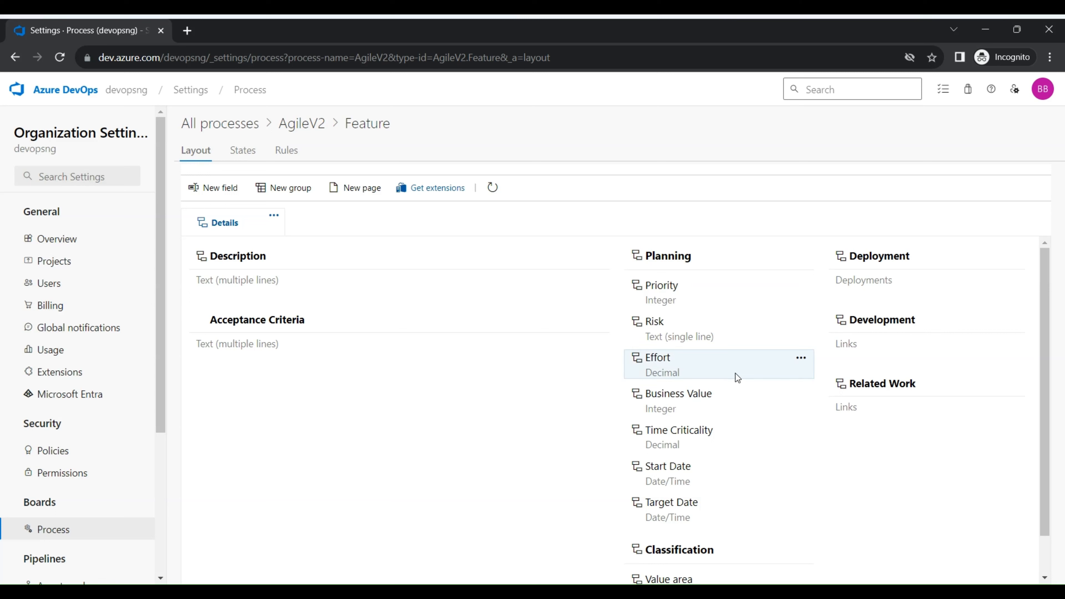
# Try 3 - Low as the default value of Feature's Risk field and check its definition, without saving
pyautogui.click(801, 322)
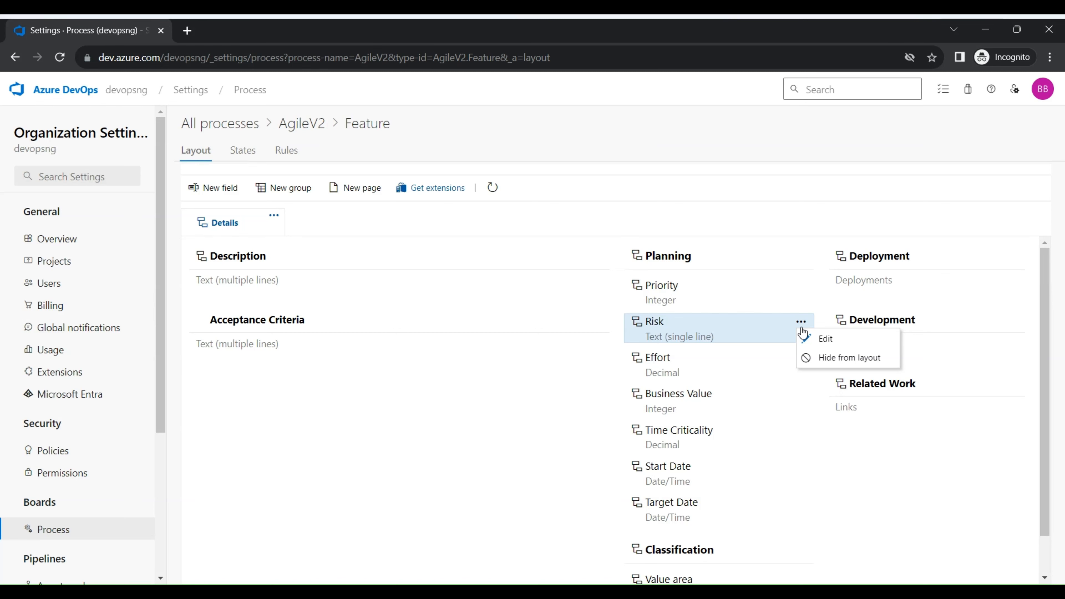
pyautogui.click(837, 350)
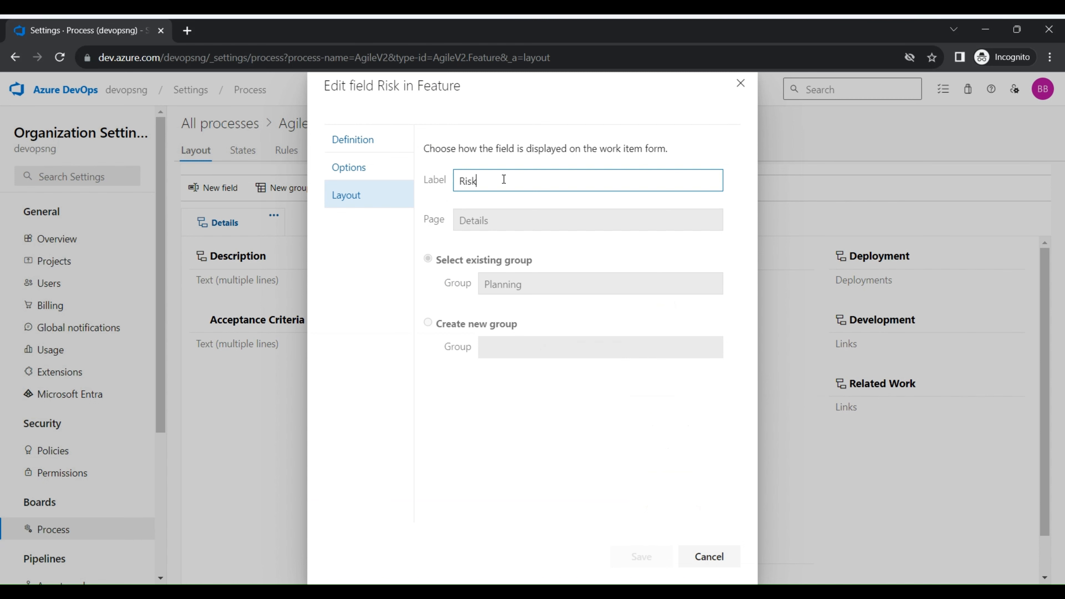
pyautogui.click(368, 182)
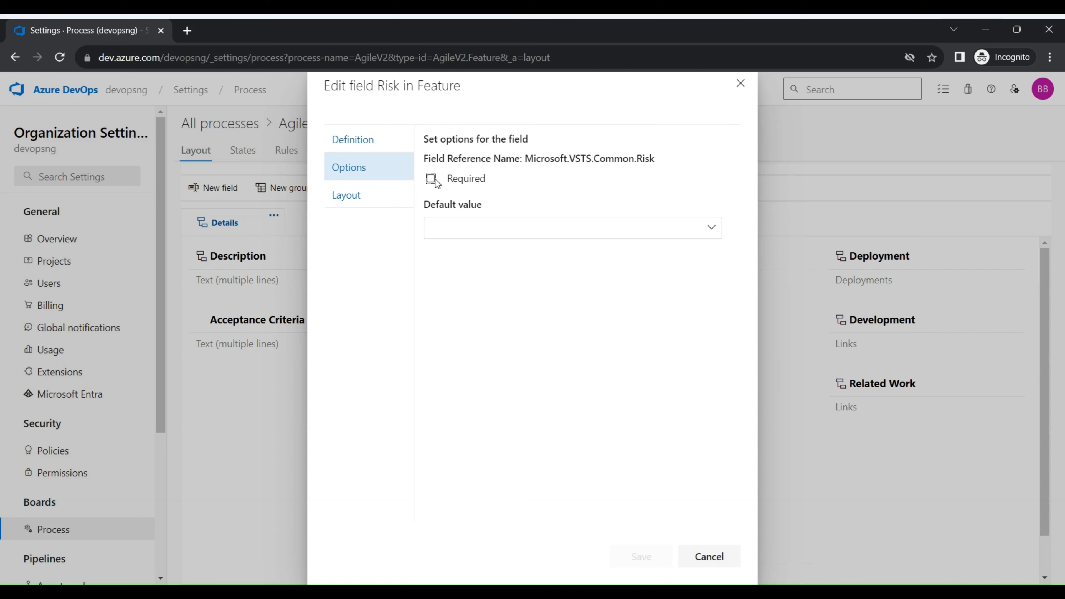
pyautogui.click(456, 222)
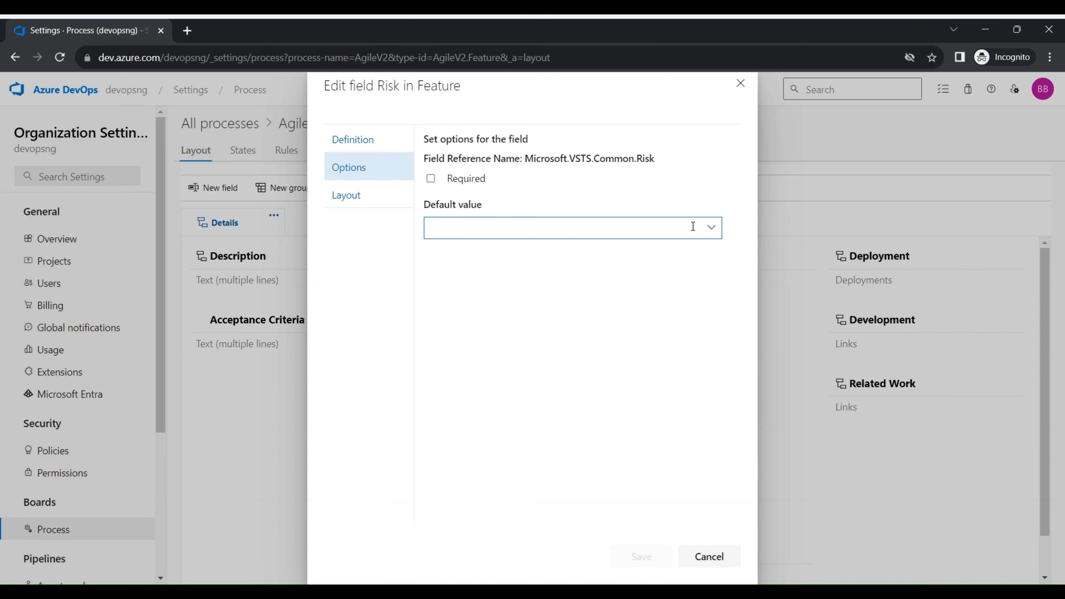
pyautogui.click(712, 228)
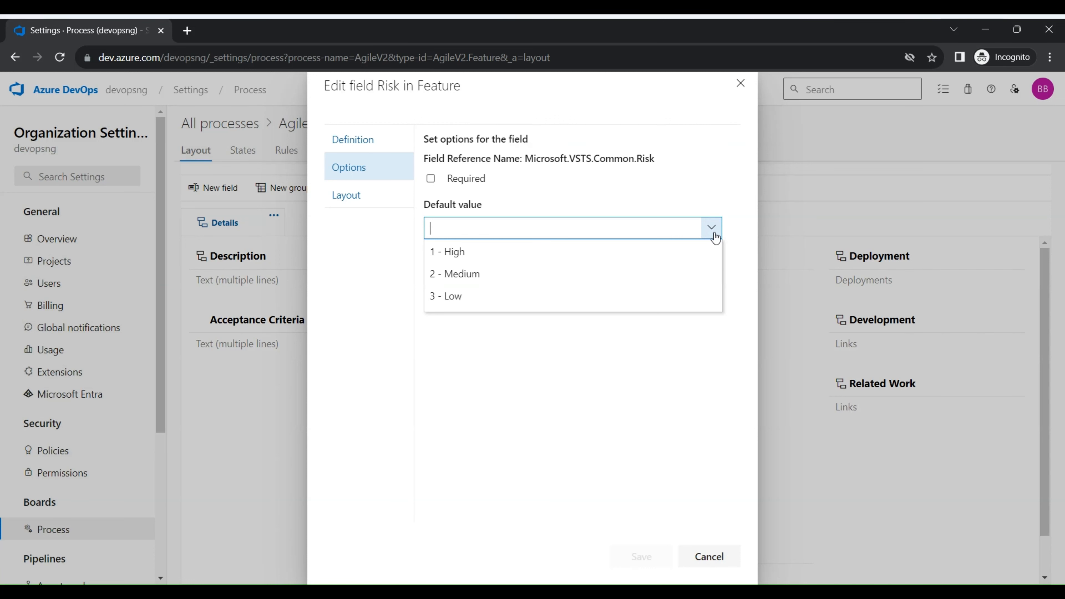
pyautogui.click(547, 301)
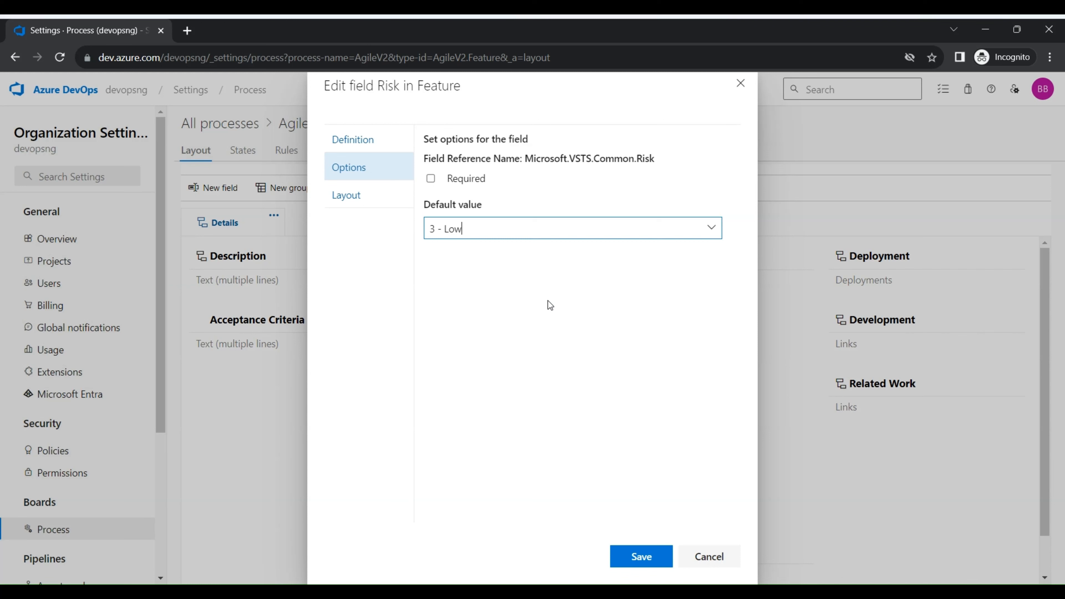
pyautogui.click(355, 141)
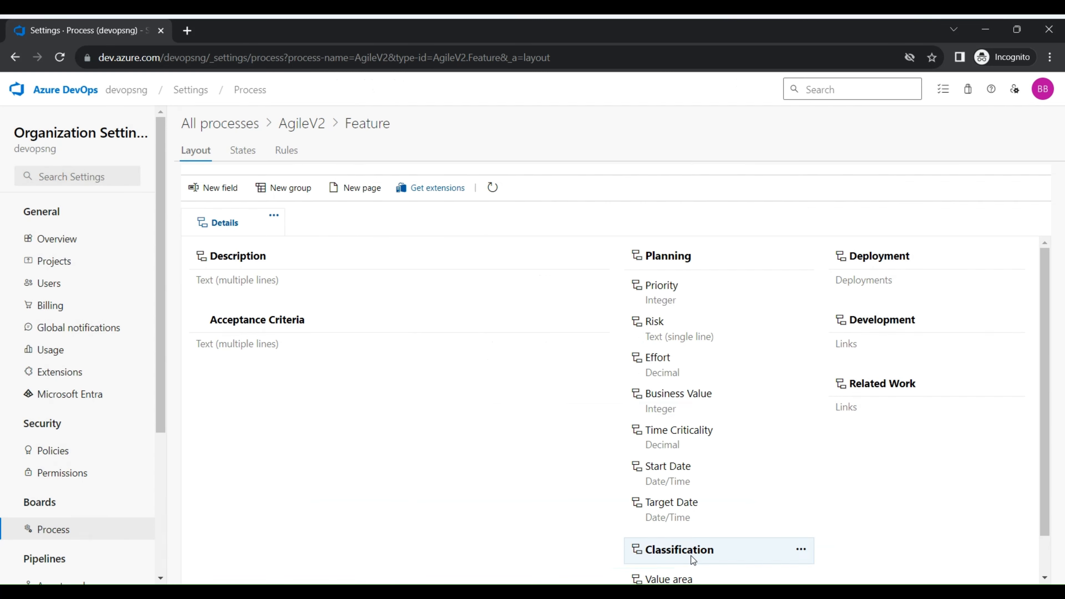
pyautogui.click(696, 558)
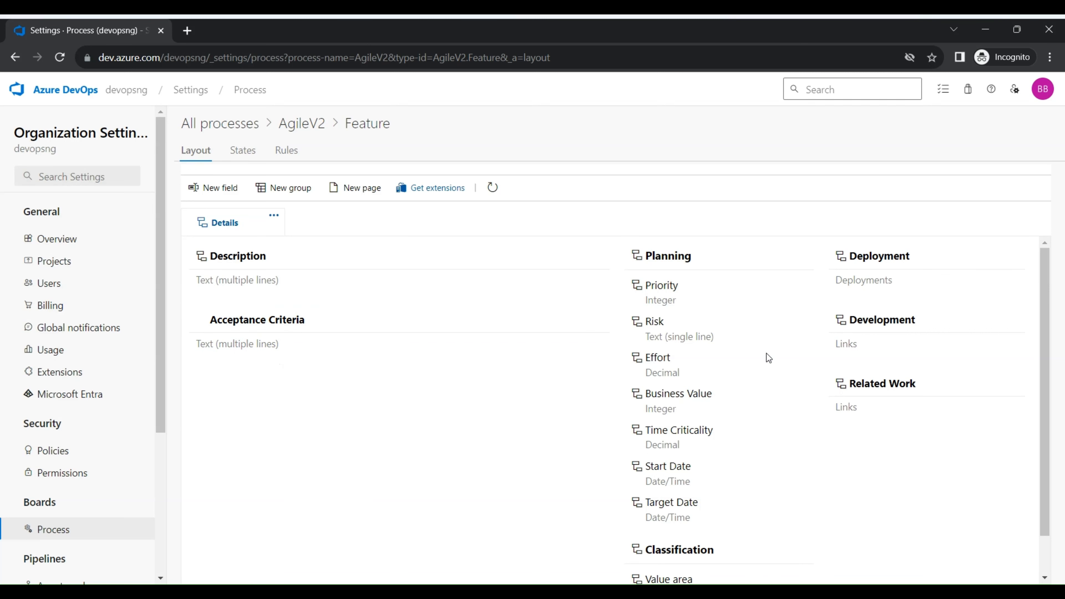
# Open the Feature workflow states and examine the state categories offered for a new state, without creating one
pyautogui.moveTo(753, 367)
pyautogui.click(235, 148)
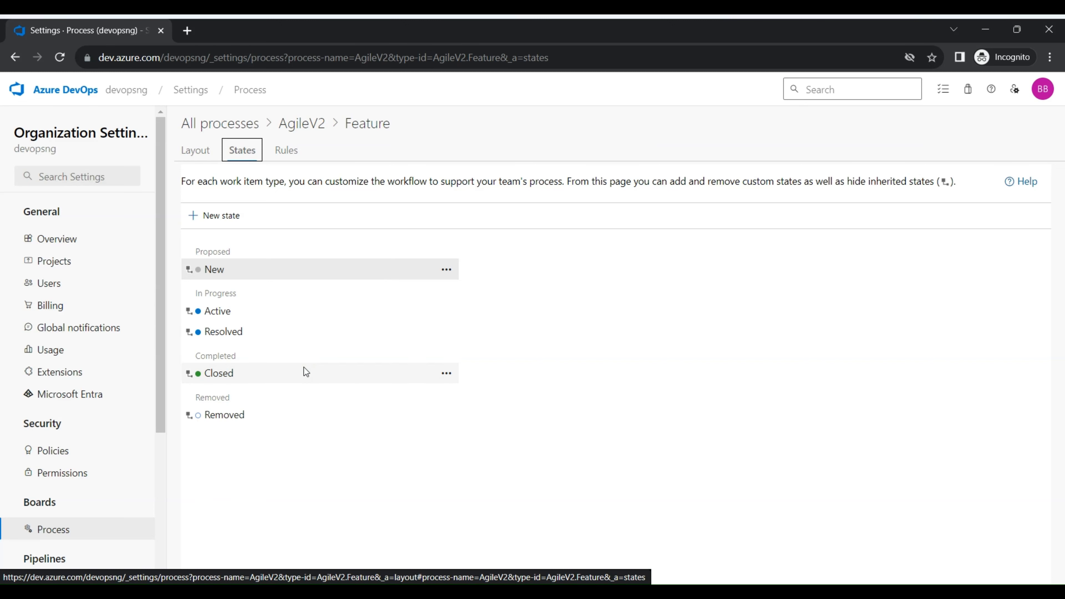
pyautogui.click(379, 356)
pyautogui.click(235, 215)
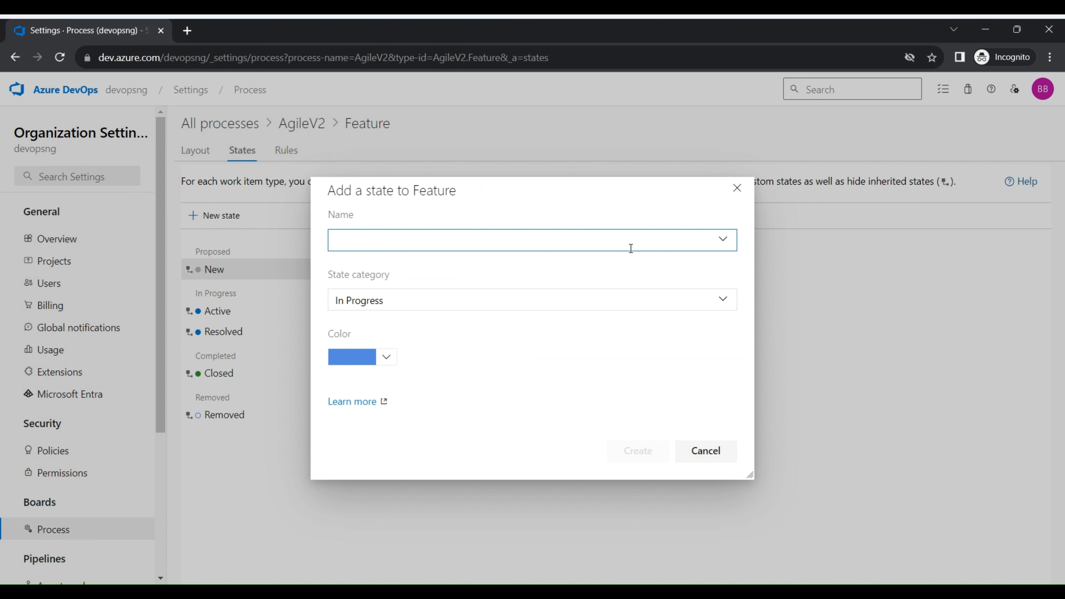
pyautogui.click(718, 300)
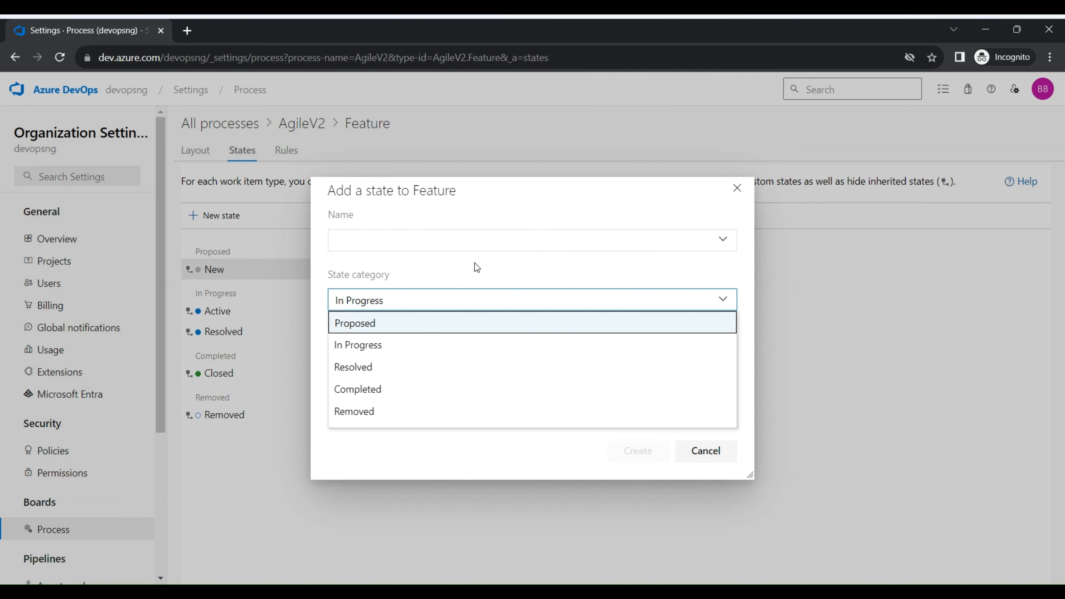
pyautogui.click(734, 189)
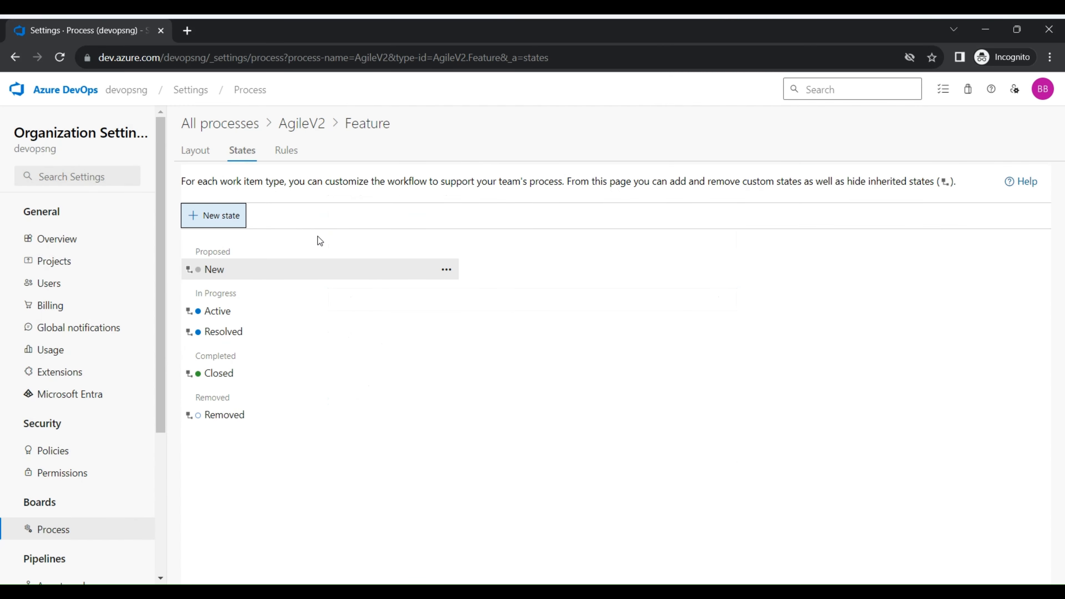
# View the details of Feature's inherited New state and close them
pyautogui.click(446, 269)
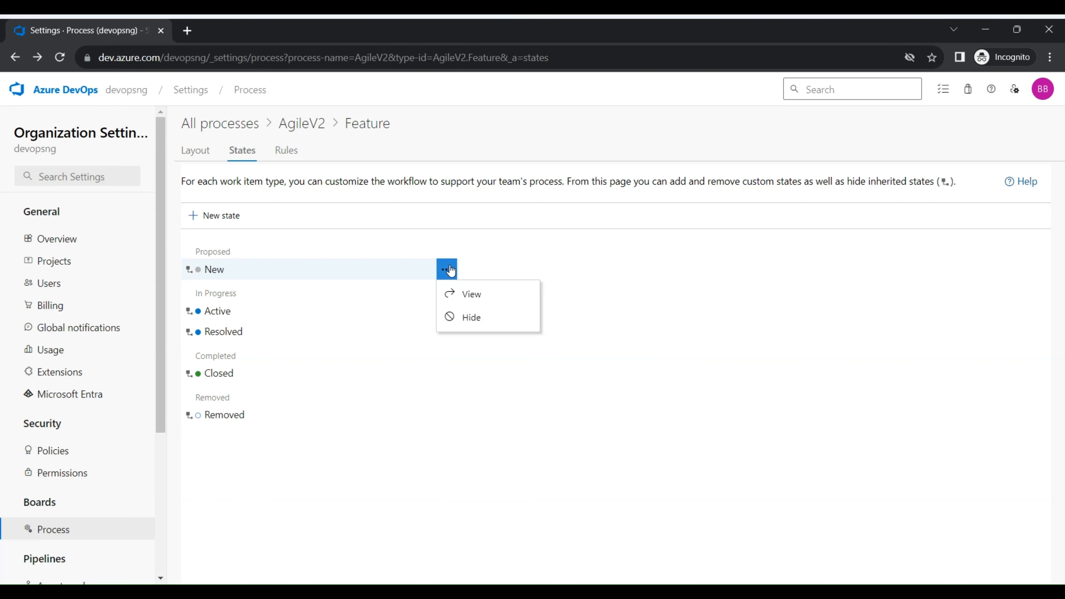
pyautogui.click(467, 294)
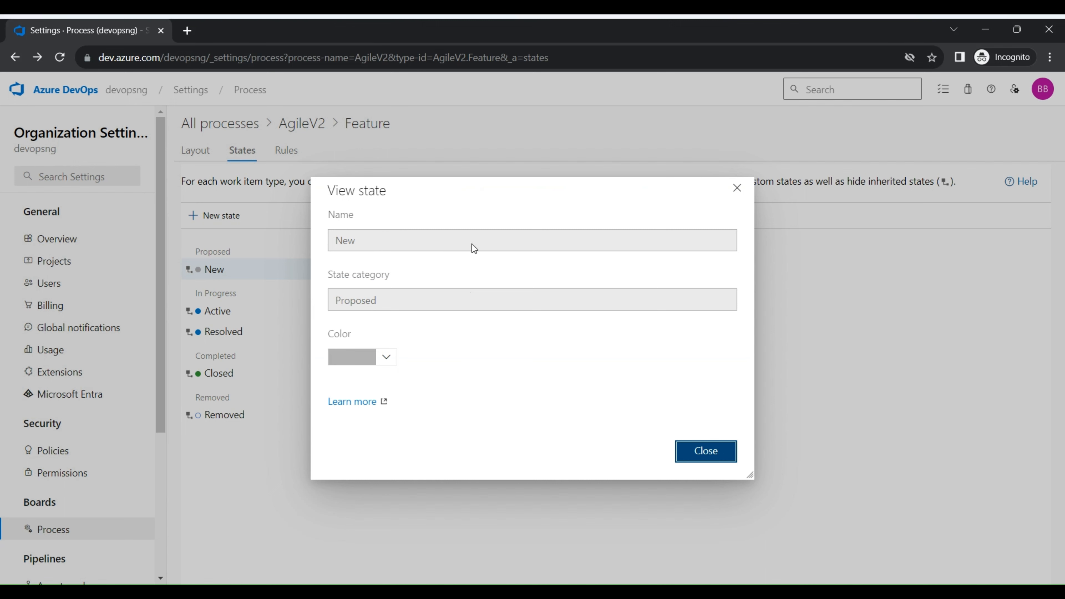
pyautogui.click(743, 197)
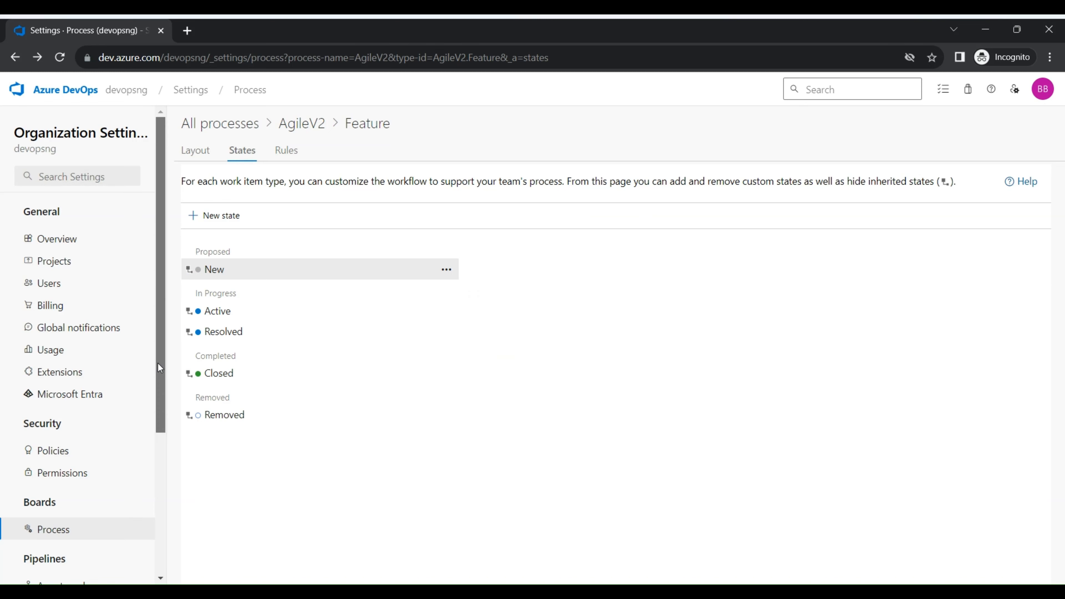
# Open the team board of the devops roadmap project and bring up its board settings
pyautogui.moveTo(158, 362); pyautogui.dragTo(145, 292)
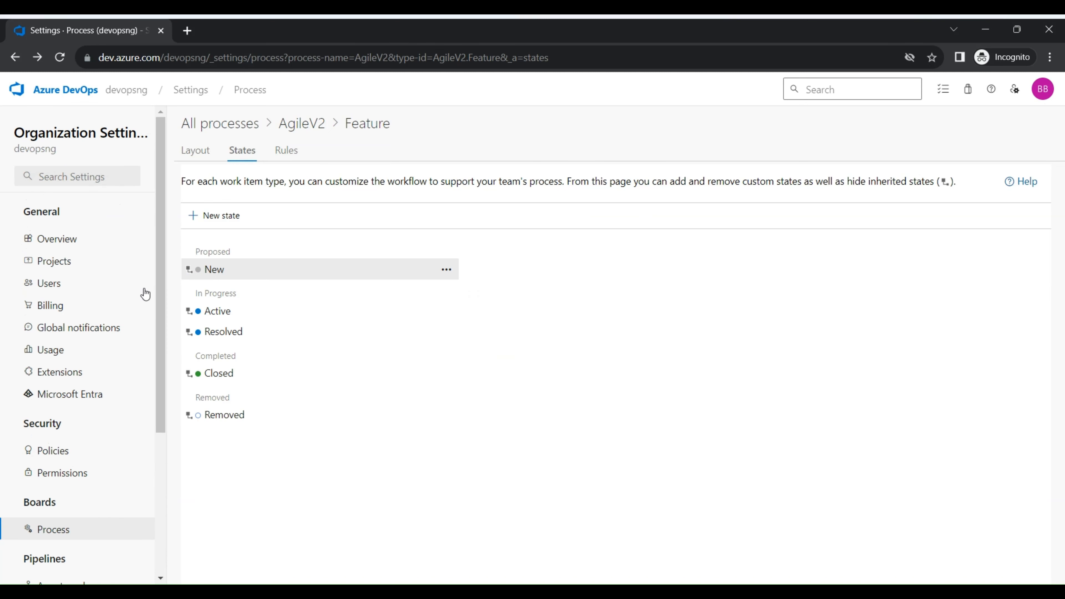
pyautogui.click(121, 92)
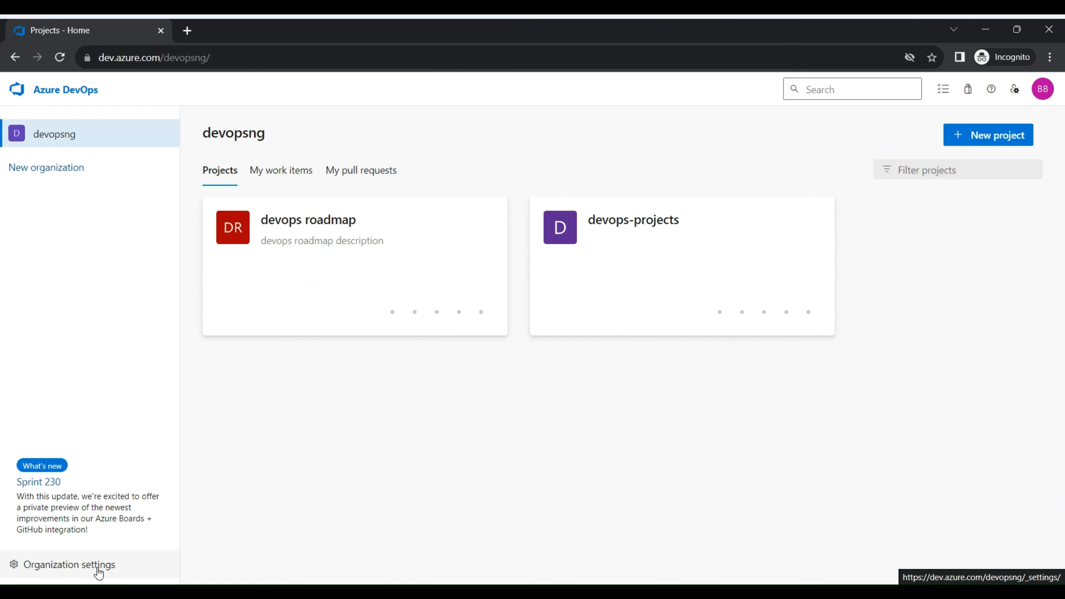
pyautogui.click(284, 281)
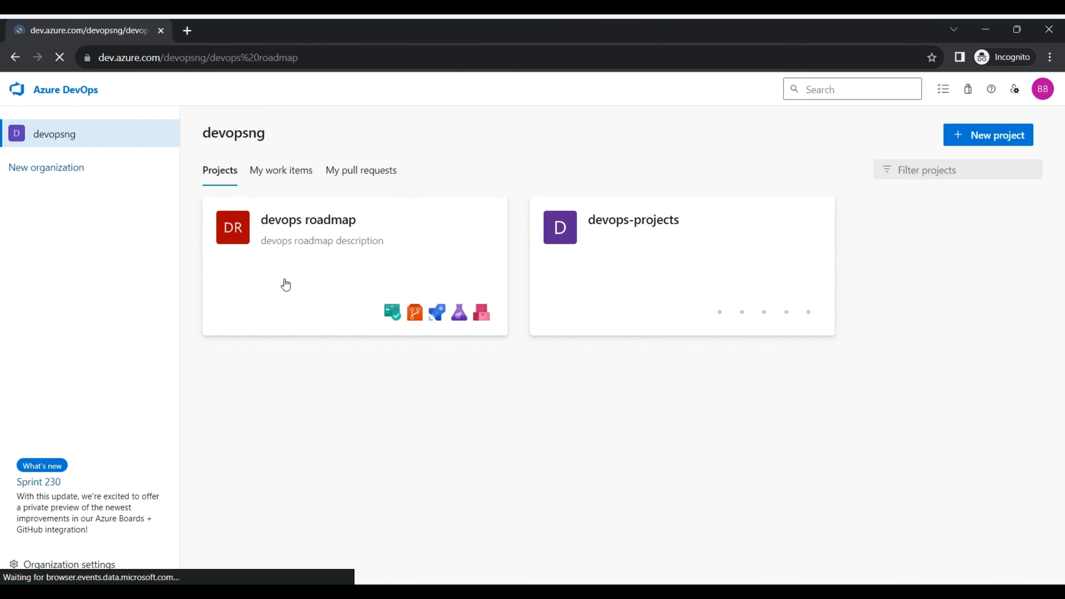
pyautogui.moveTo(100, 273)
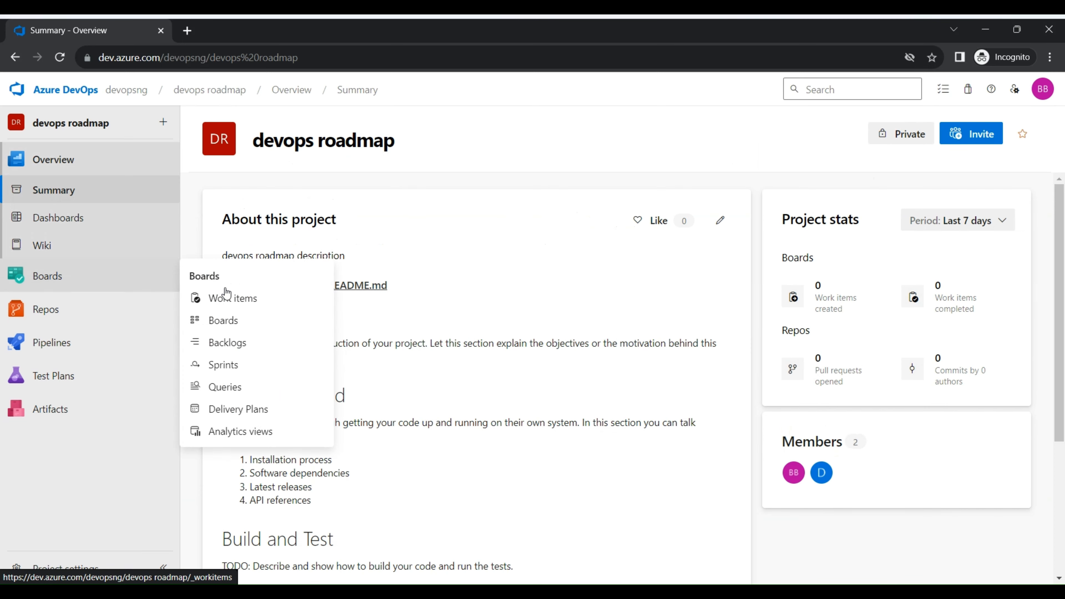
pyautogui.click(226, 319)
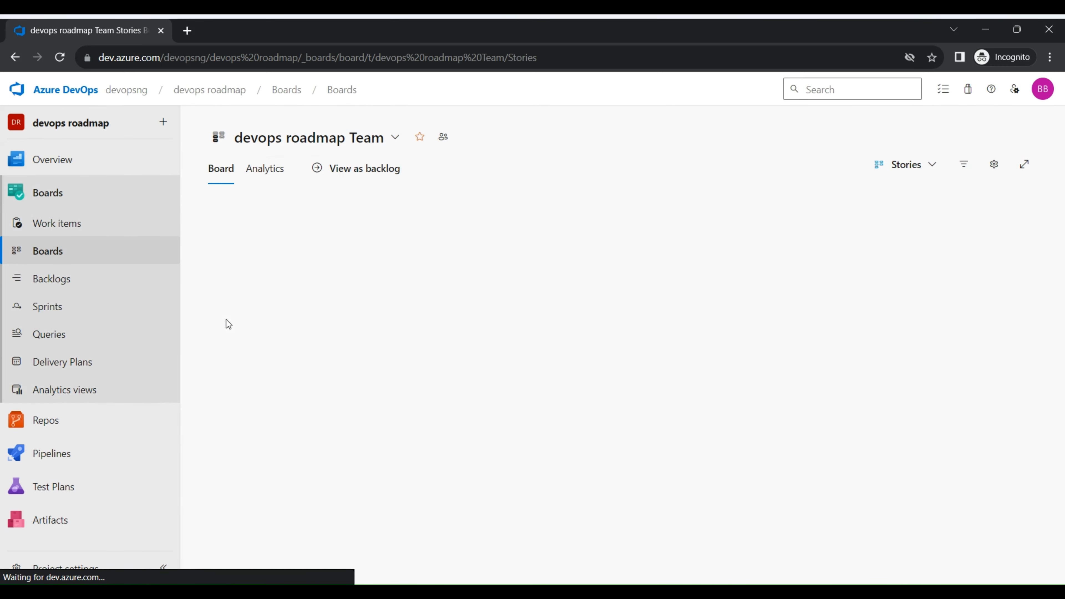
pyautogui.click(992, 165)
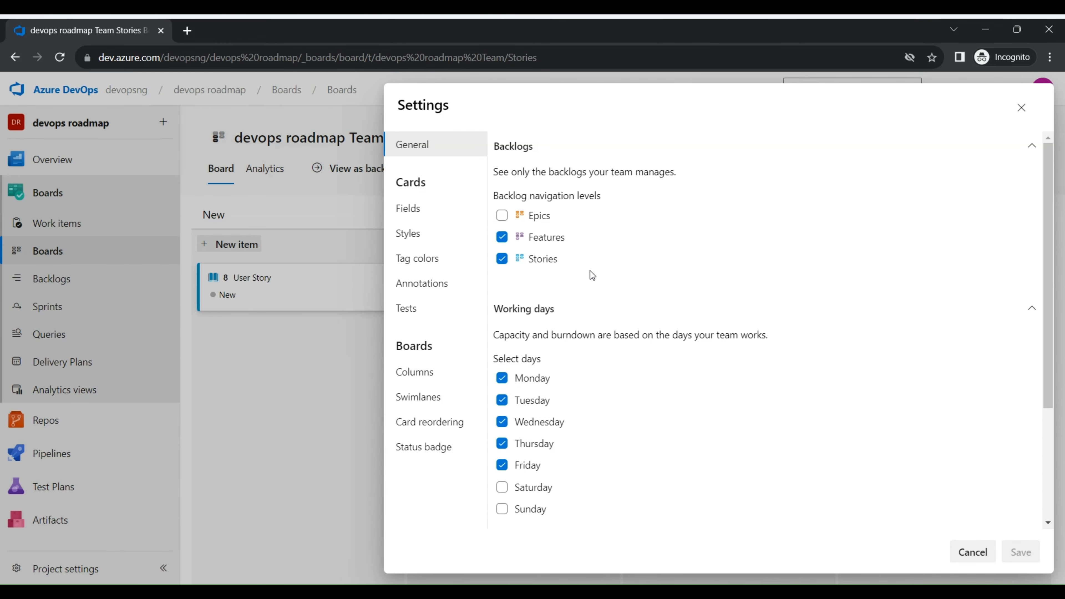
# Open the board's column settings and examine the name and configuration of the New, Active and Resolved columns
pyautogui.click(452, 379)
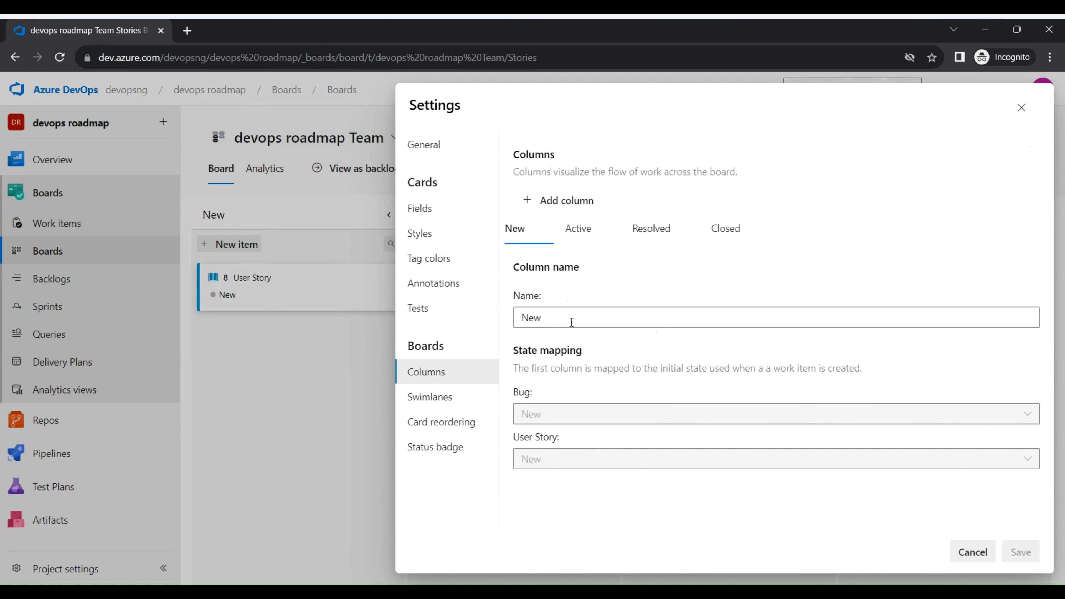
pyautogui.moveTo(571, 322); pyautogui.dragTo(502, 309)
pyautogui.click(572, 311)
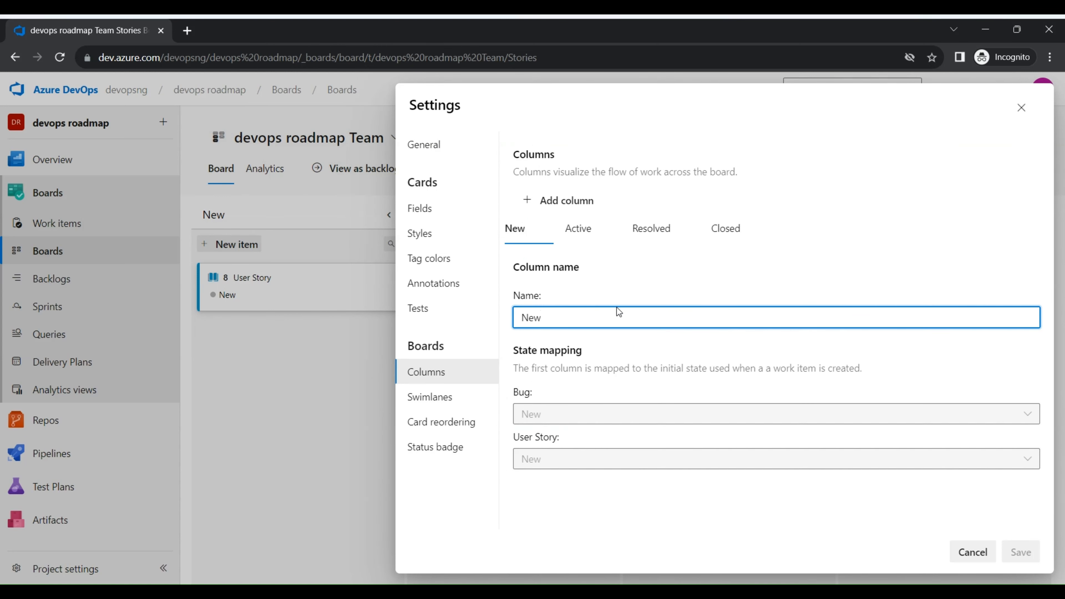
pyautogui.click(577, 237)
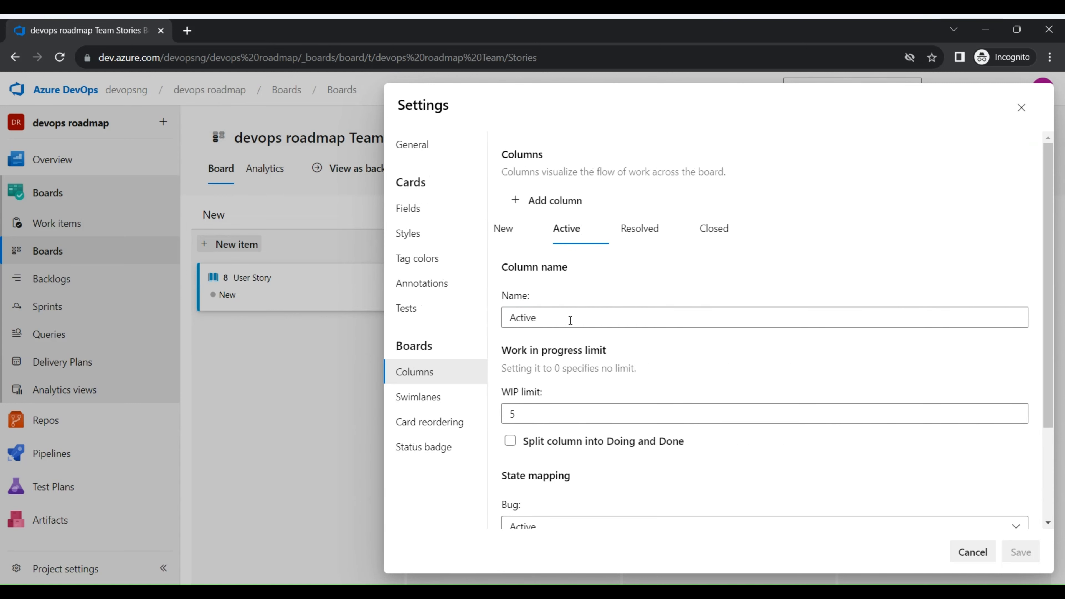
pyautogui.moveTo(568, 318); pyautogui.dragTo(447, 323)
pyautogui.click(633, 237)
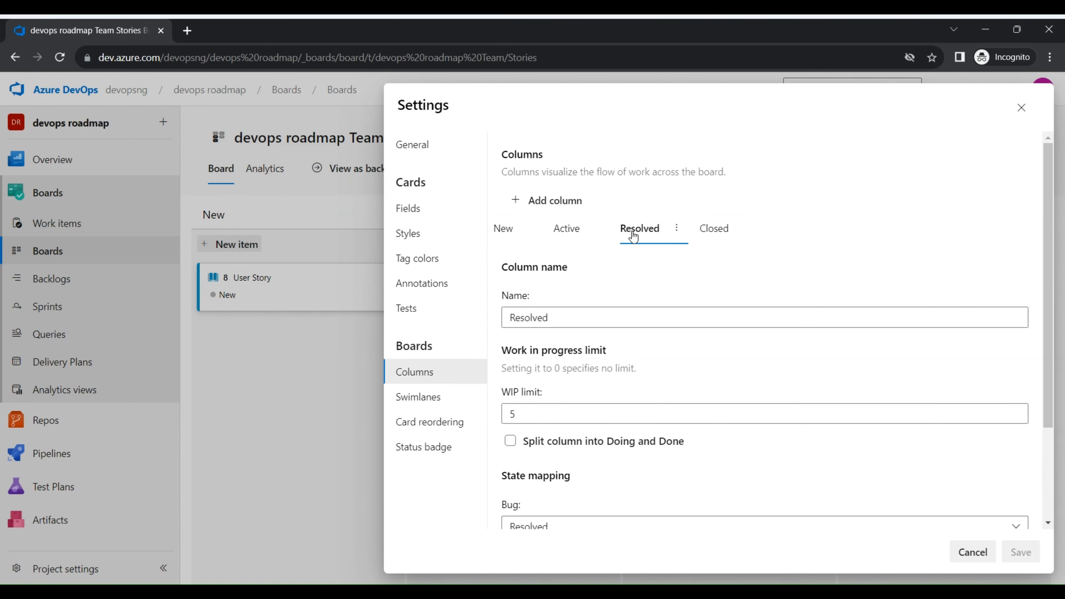
# Add a board column named Paused between New and Active and save the board settings
pyautogui.click(565, 206)
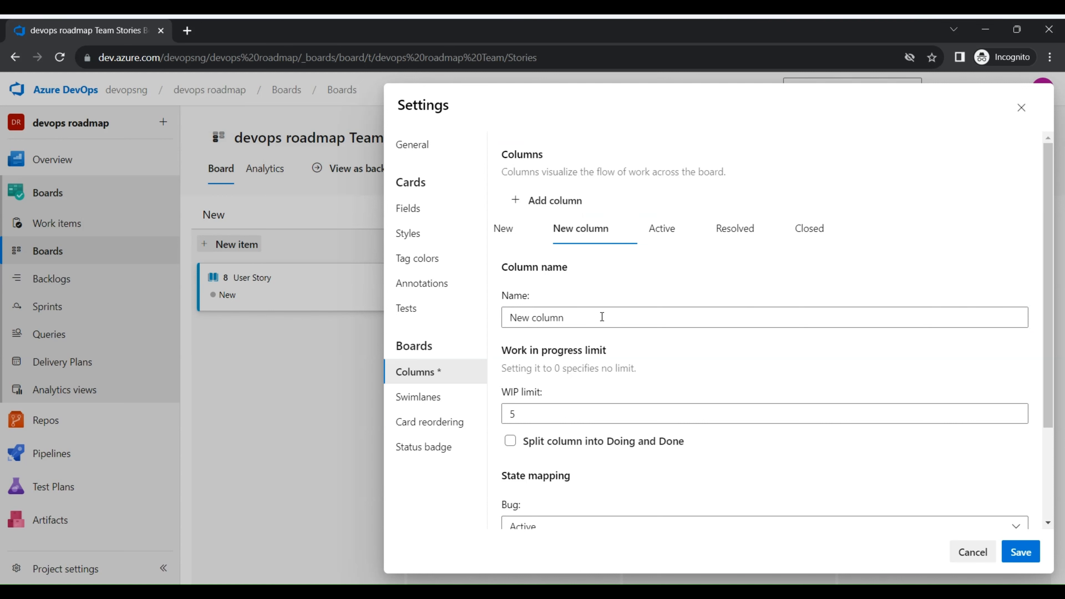
pyautogui.moveTo(601, 317); pyautogui.dragTo(472, 315)
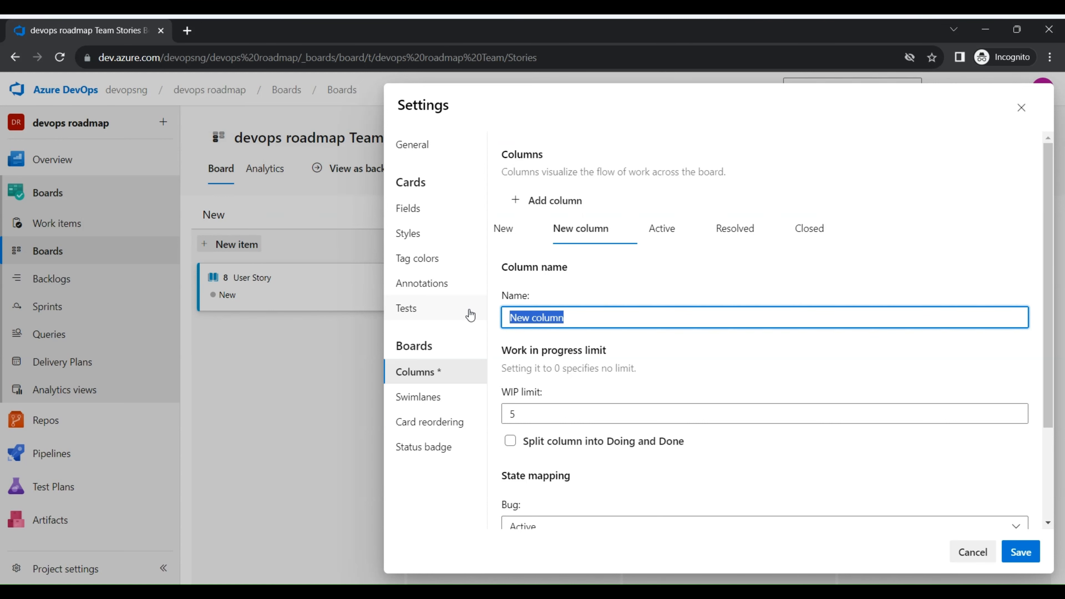
pyautogui.write('Paused')
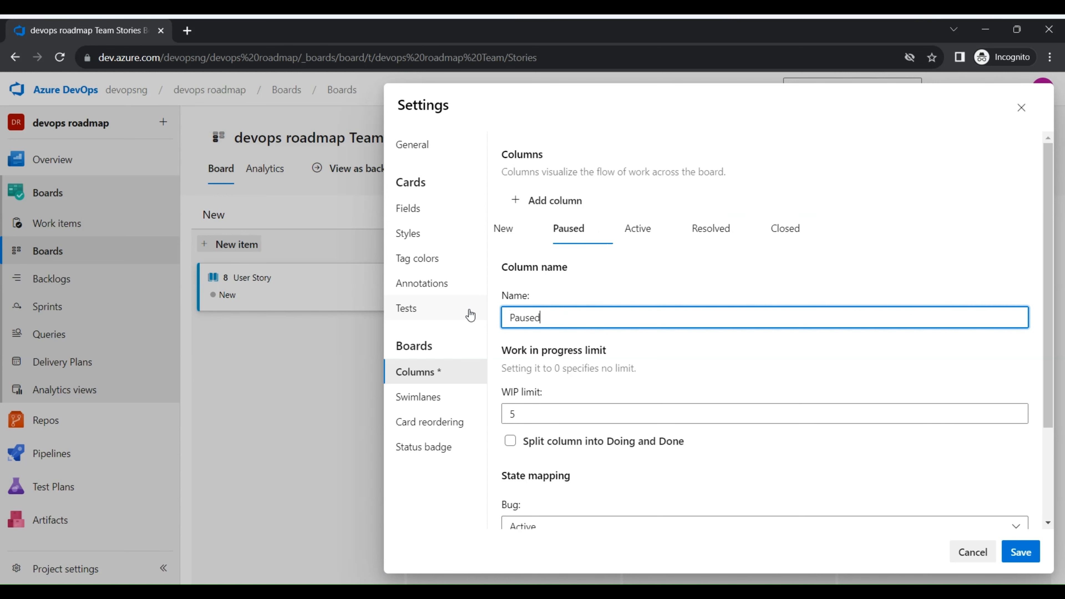
pyautogui.click(1018, 552)
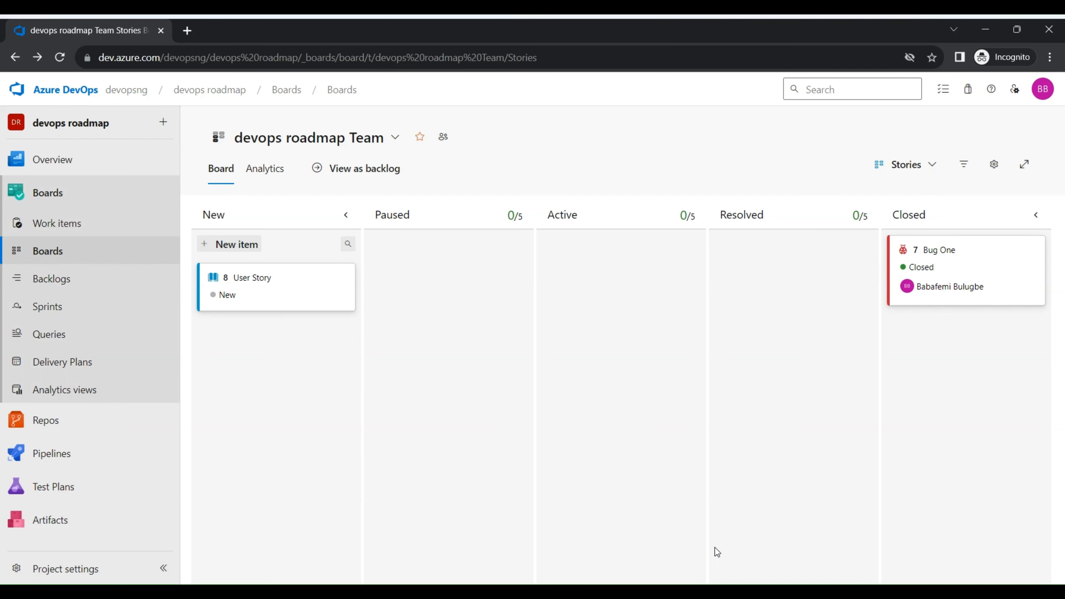
pyautogui.click(764, 593)
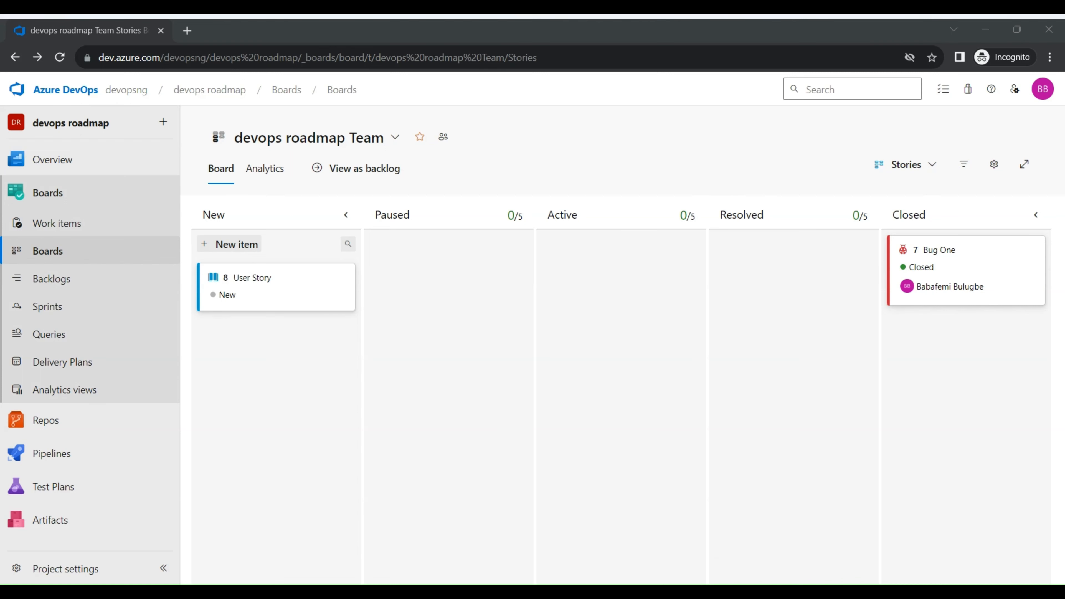